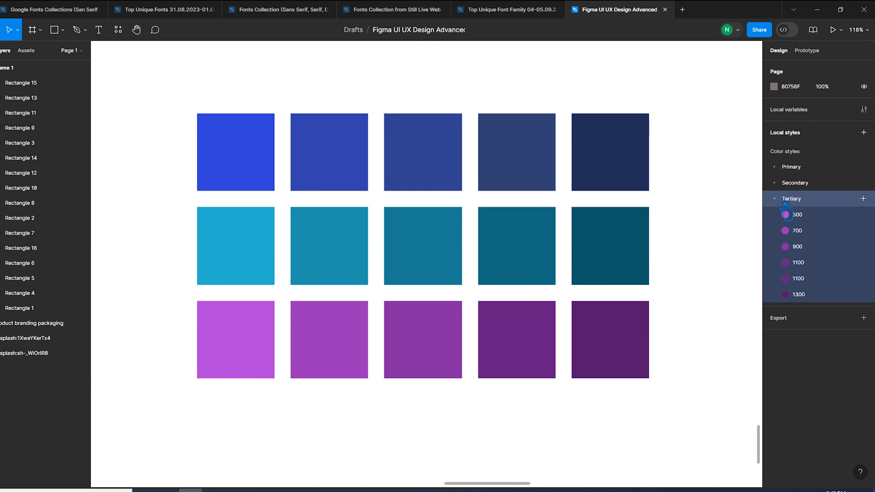
- Examine the shades saved in the Primary, Secondary and Tertiary color style groups of the finished palette
left_click(784, 201)
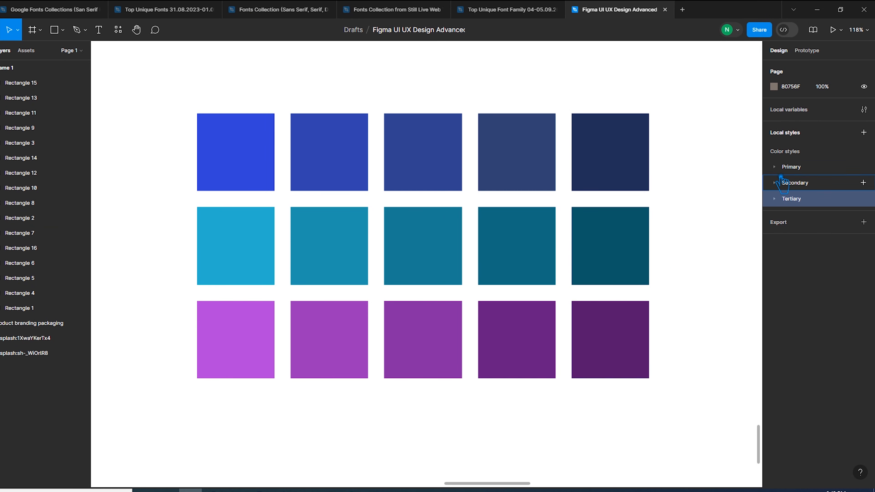
left_click(786, 169)
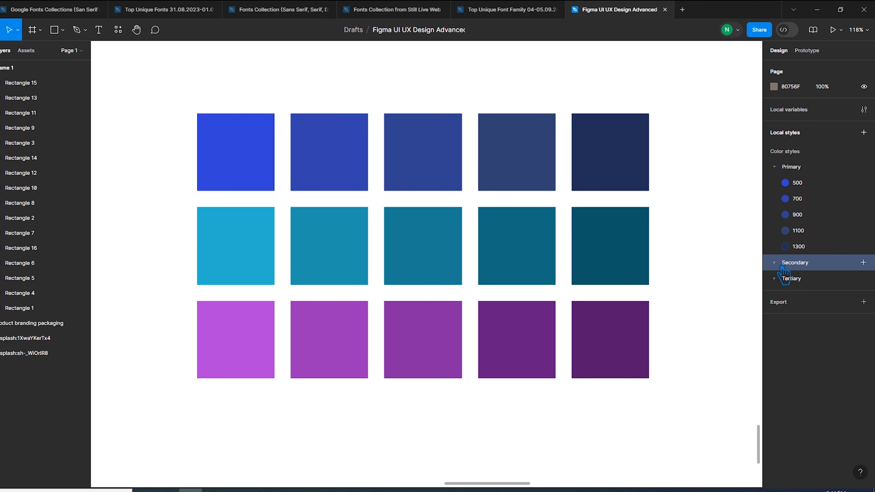
left_click(783, 265)
left_click(787, 360)
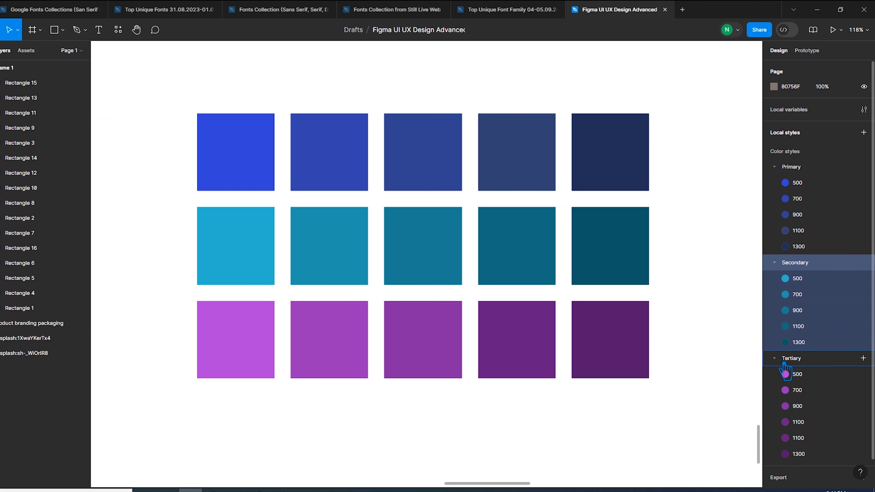
left_click(696, 312)
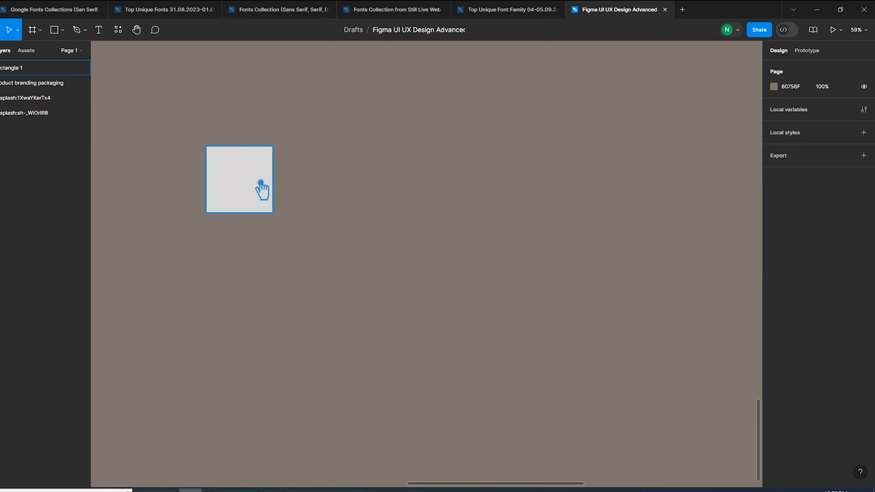
- Duplicate the grey square twice downwards with 50 px gaps to form a column of three
left_click_drag(260, 189, 263, 266)
key("shift+Down")
key("shift+Down")
key("shift+Down")
key("shift+Down")
key("shift+Down")
key("ctrl+d")
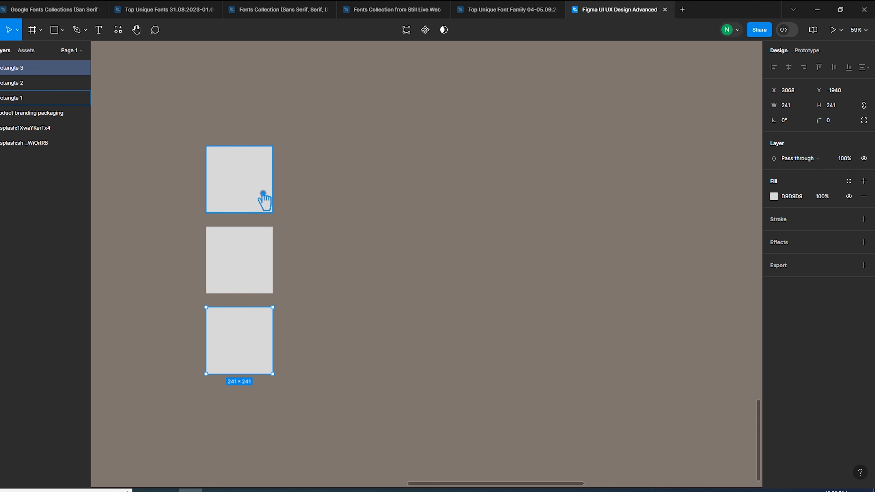
left_click(358, 203)
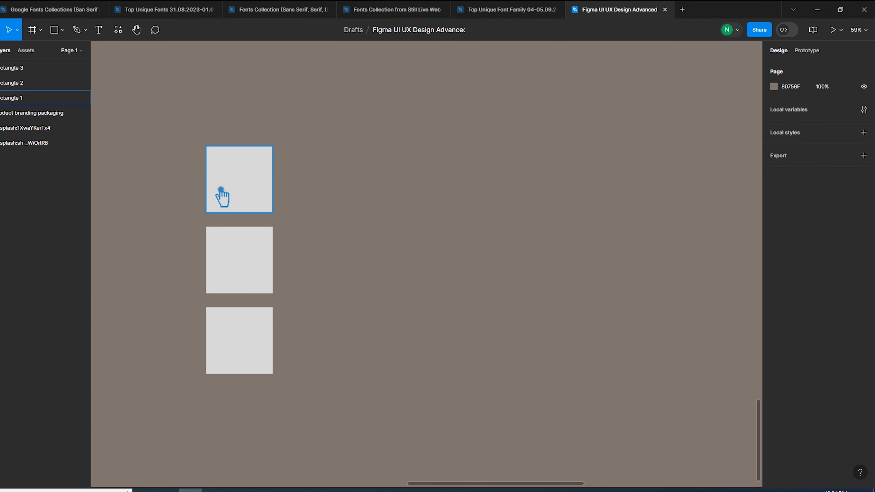
- Fill the first square of the column with blue 3142D7
left_click(237, 197)
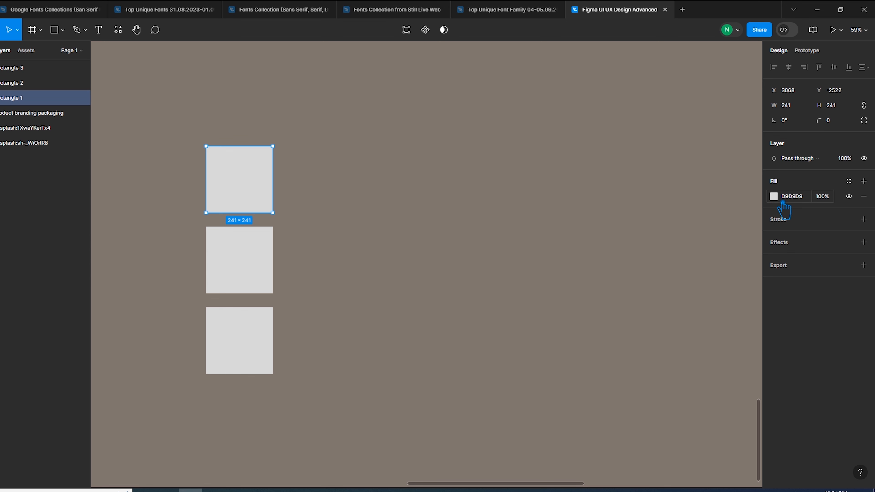
left_click(773, 197)
left_click(730, 351)
left_click_drag(731, 356, 734, 357)
left_click_drag(749, 271, 746, 253)
- Fill the middle square of the column with green 8ACF31
left_click(242, 287)
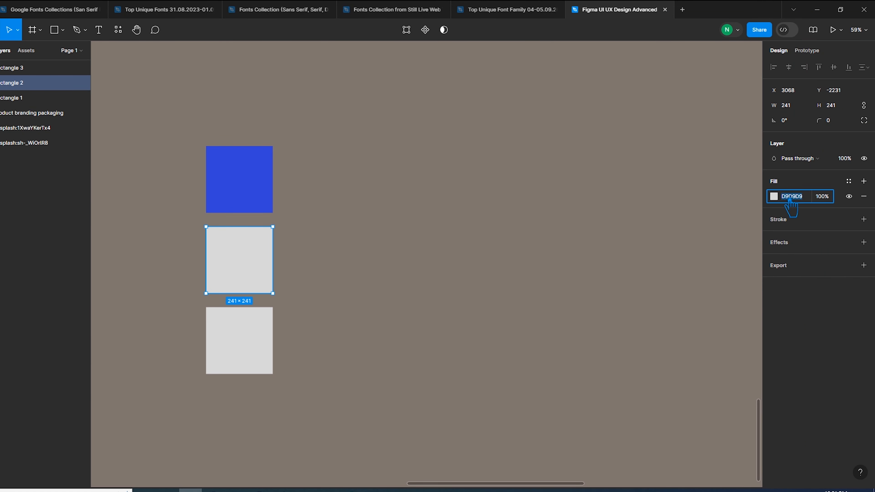
left_click(774, 196)
mouse_move(713, 351)
left_mouse_down()
mouse_move(699, 354)
mouse_move(705, 361)
left_mouse_up()
left_click_drag(744, 270, 744, 256)
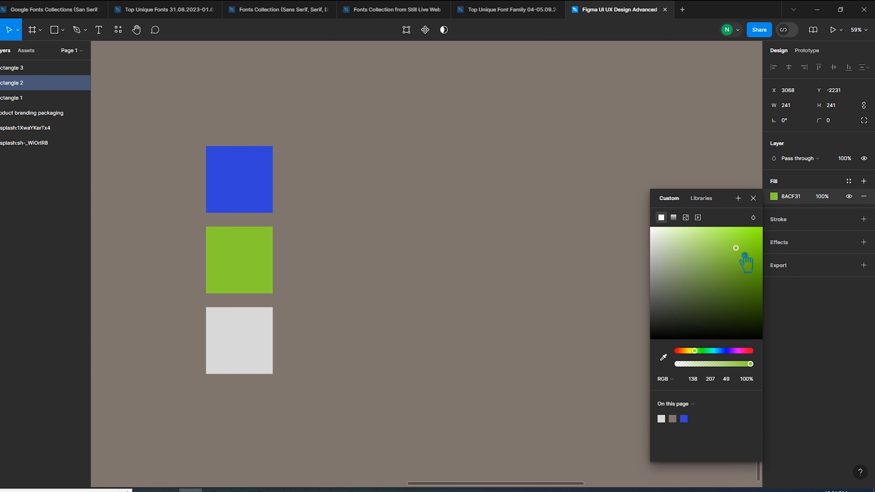
- Fill the last square of the column with purple B13FDA
left_click(238, 351)
left_click(774, 196)
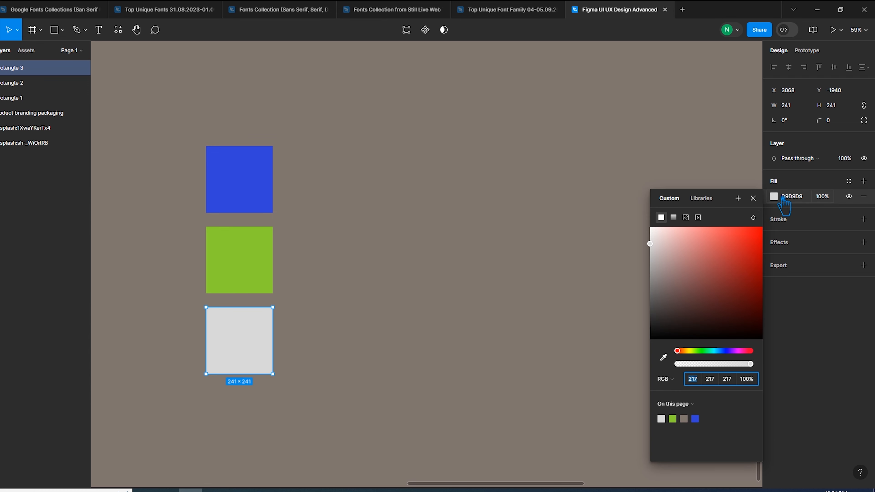
left_click_drag(677, 351, 693, 355)
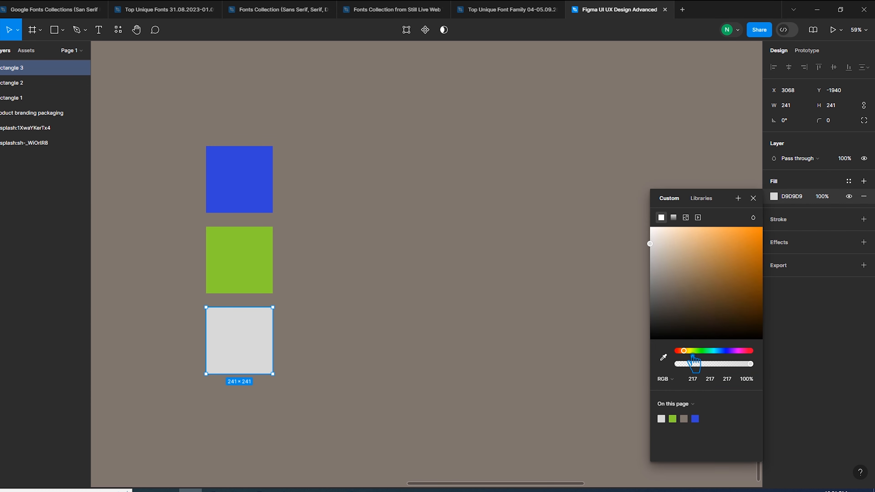
left_click_drag(727, 289, 739, 251)
left_click_drag(681, 351, 744, 360)
left_click(616, 332)
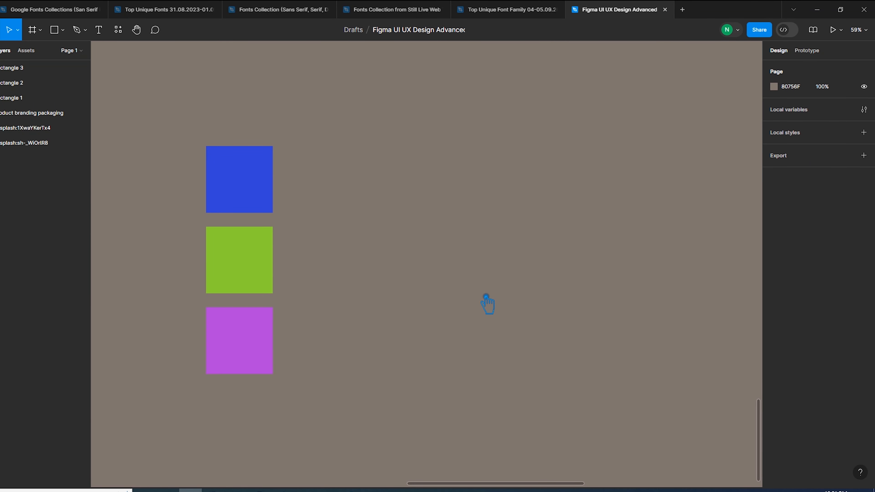
- Draw a frame of about 1812 × 1300 around the three colored squares, leaving empty space beside them
left_click(41, 29)
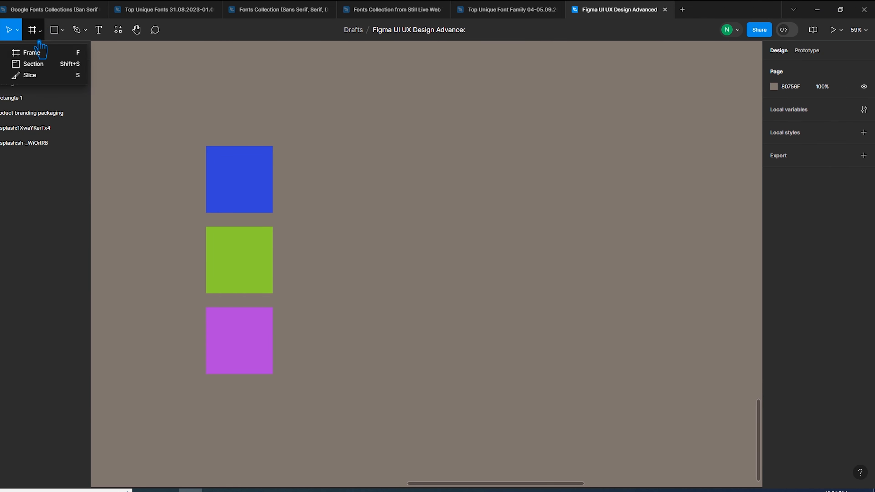
left_click(27, 52)
mouse_move(143, 83)
left_mouse_down()
mouse_move(502, 428)
mouse_move(544, 449)
mouse_move(654, 454)
left_mouse_up()
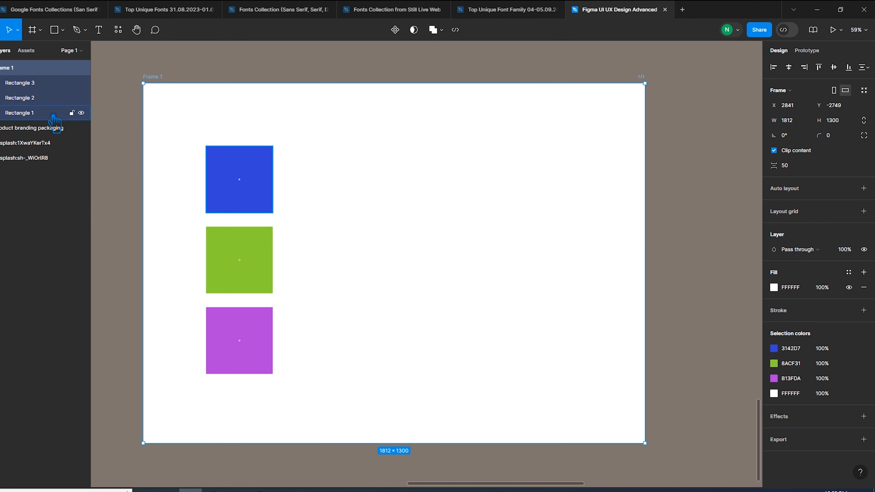
left_click(221, 56)
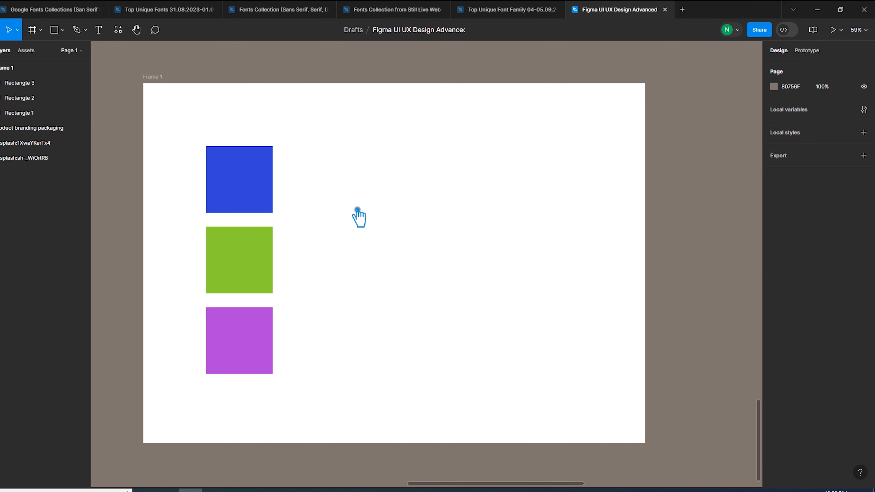
- Duplicate the blue square four times to the right with 50 px gaps, making a row of five
left_click(249, 188)
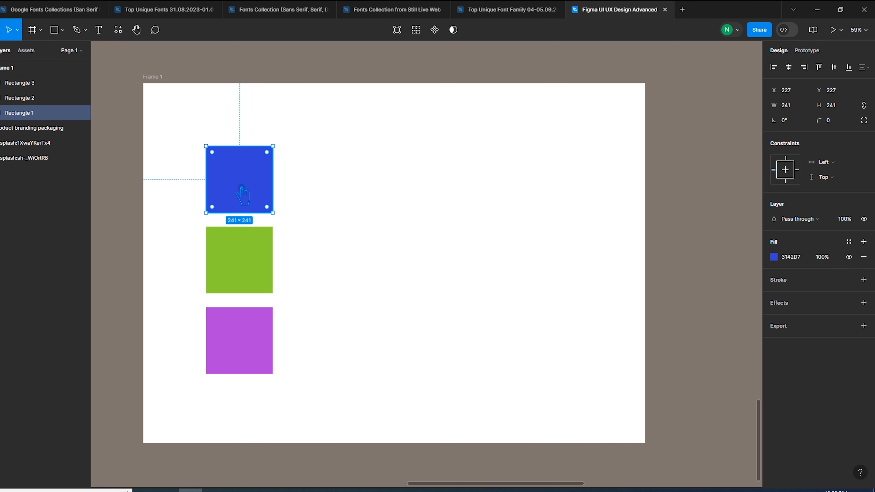
left_click_drag(242, 188, 307, 187)
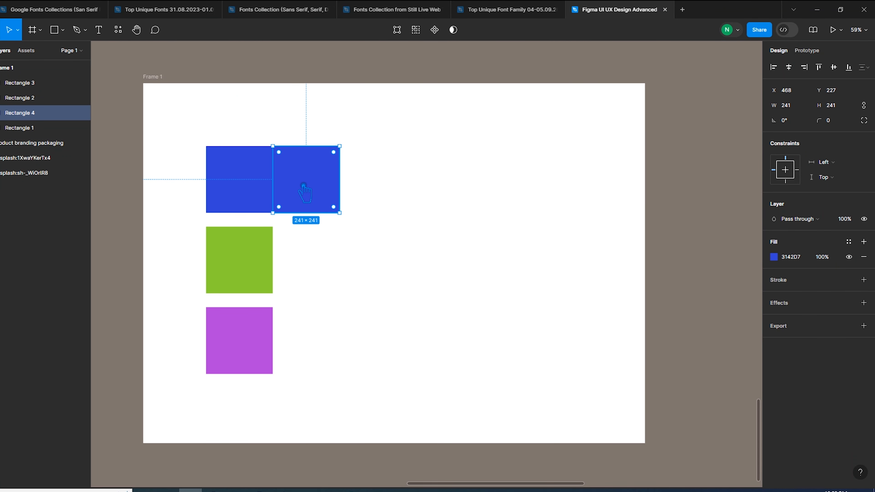
key("shift+Right")
key("shift+Right")
key("shift+Right")
key("shift+Right")
key("shift+Right")
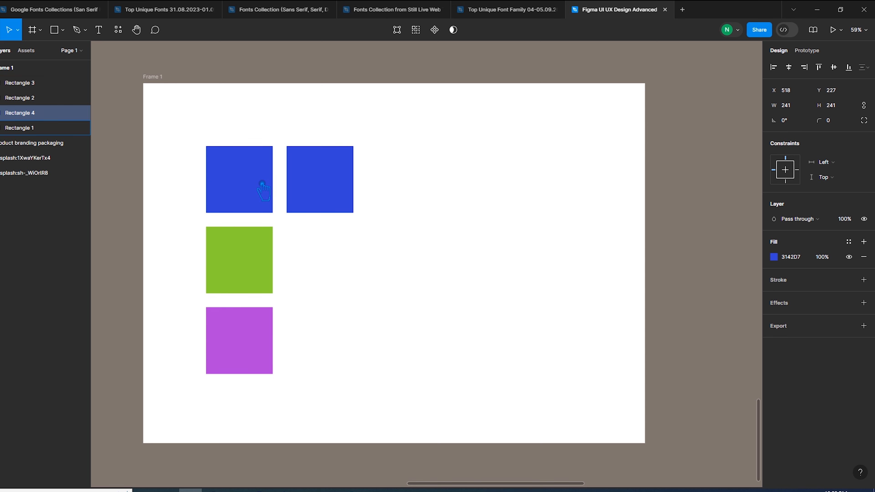
key("ctrl+d")
key("ctrl+d")
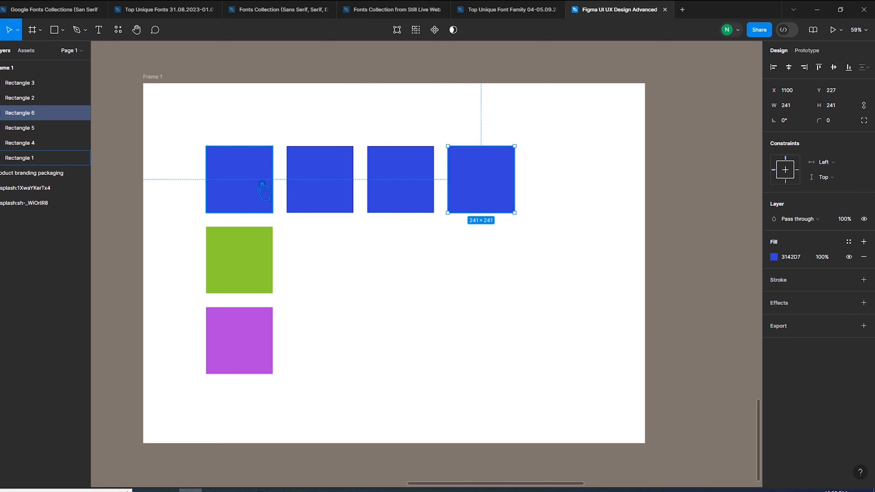
key("ctrl+d")
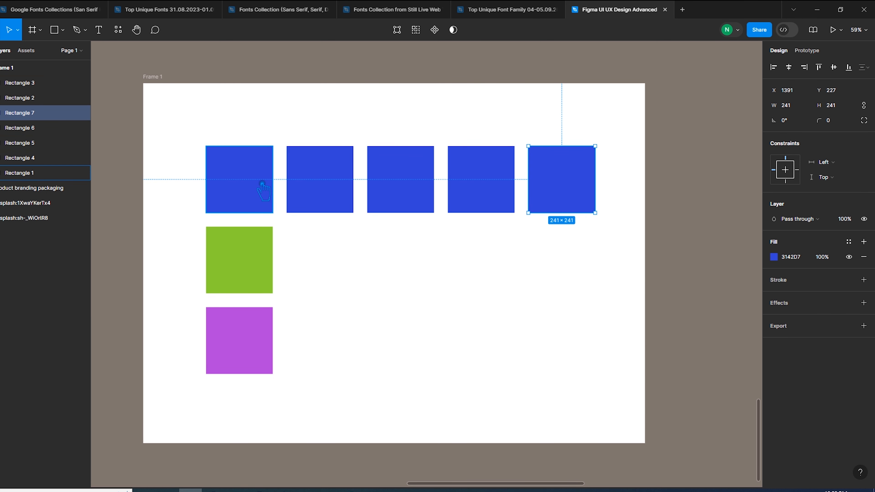
- Create a color style named Primary/500 from the fill of the second blue square
left_click(294, 186)
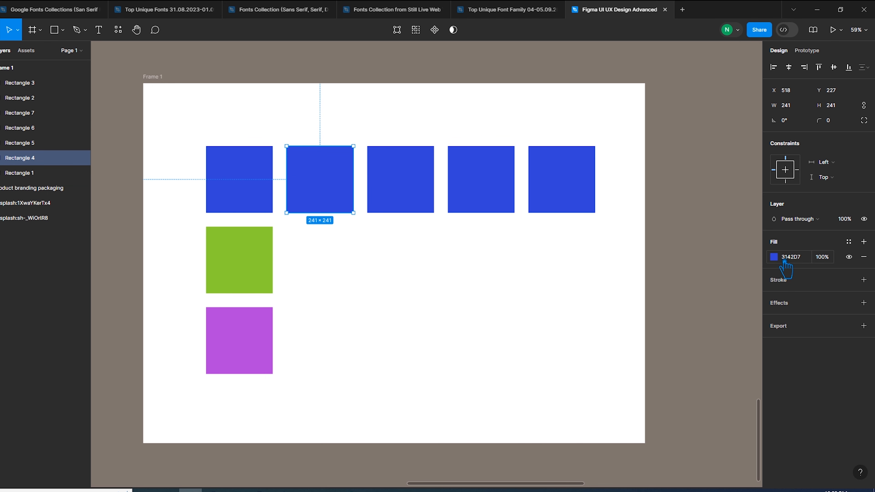
left_click(848, 241)
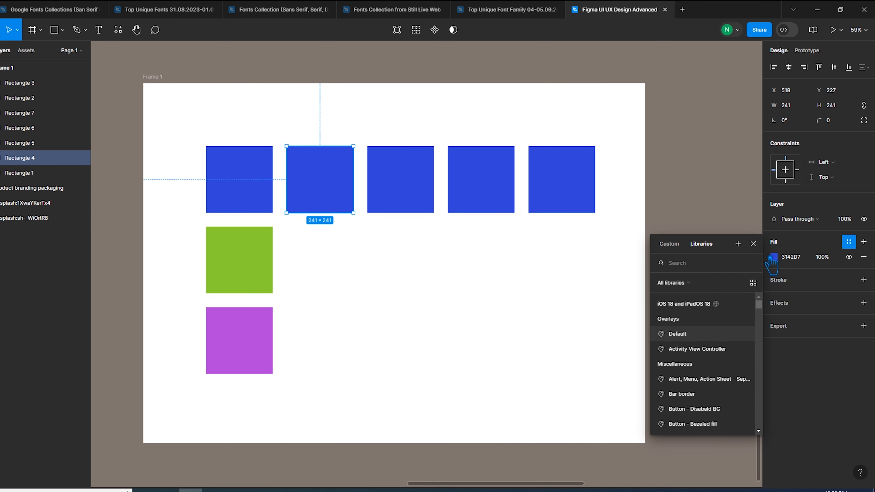
left_click(740, 246)
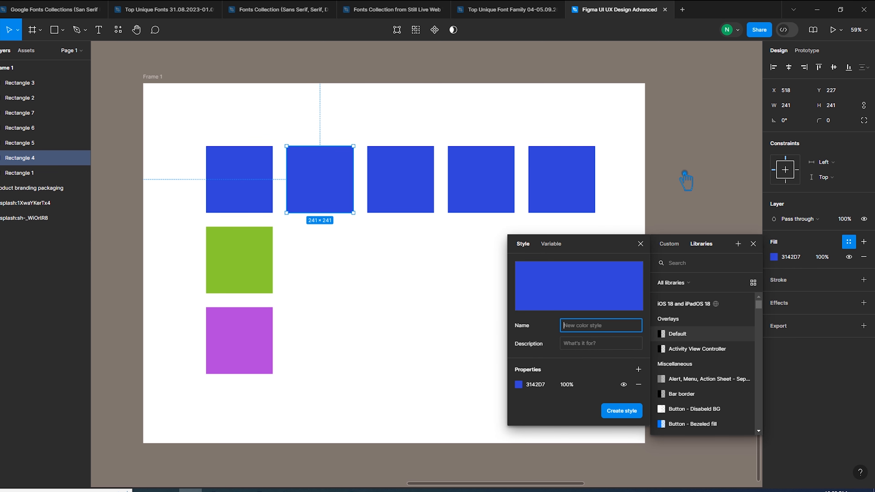
type("Primary/500")
left_click(625, 411)
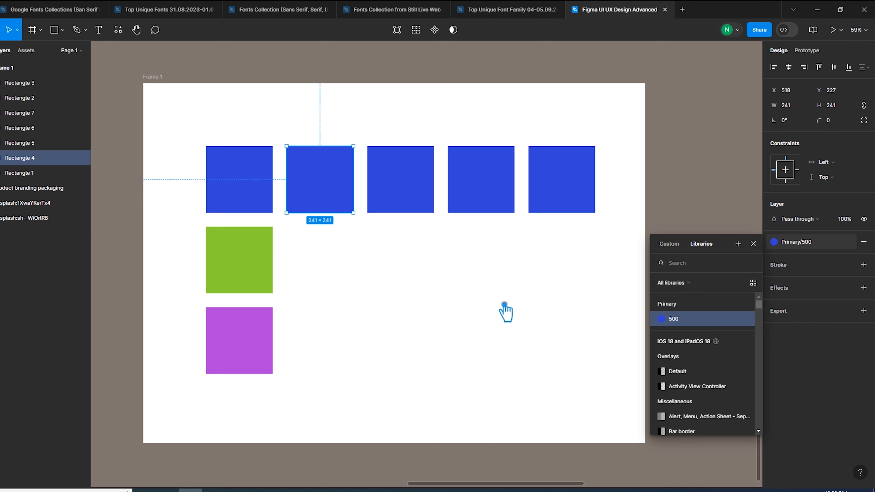
- Swap the first two blue squares so the one using Primary/500 starts the row, and check its style
left_click(245, 202)
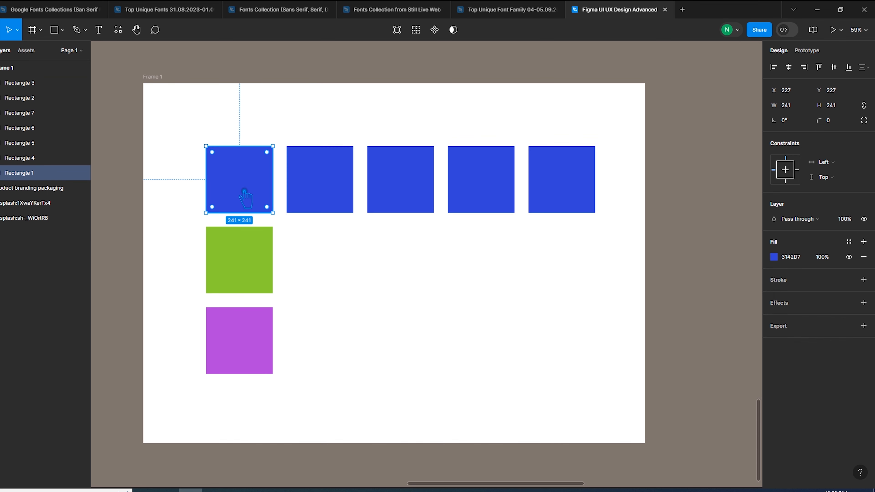
left_click(320, 180, "shift")
left_click_drag(320, 179, 239, 180)
left_click(237, 189)
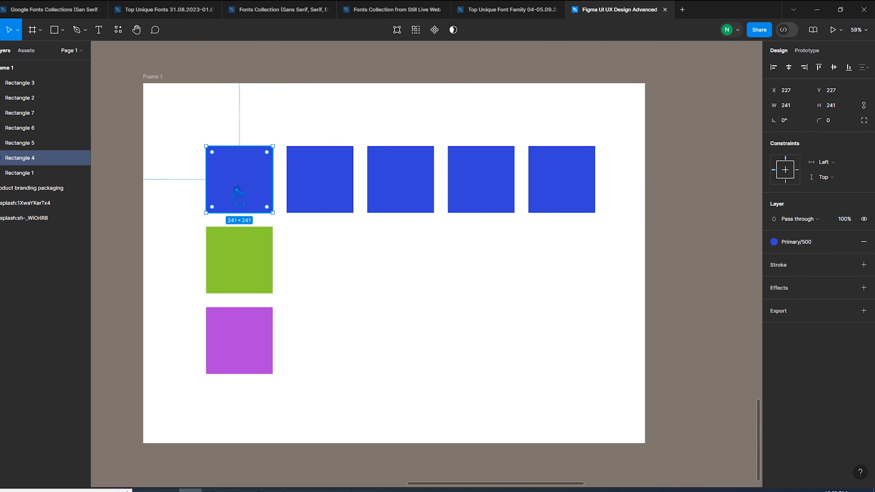
left_click(773, 242)
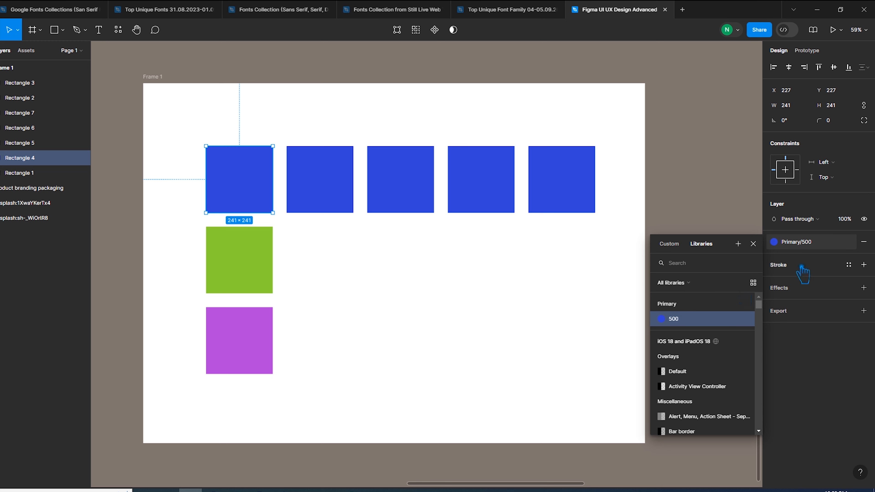
left_click(812, 249)
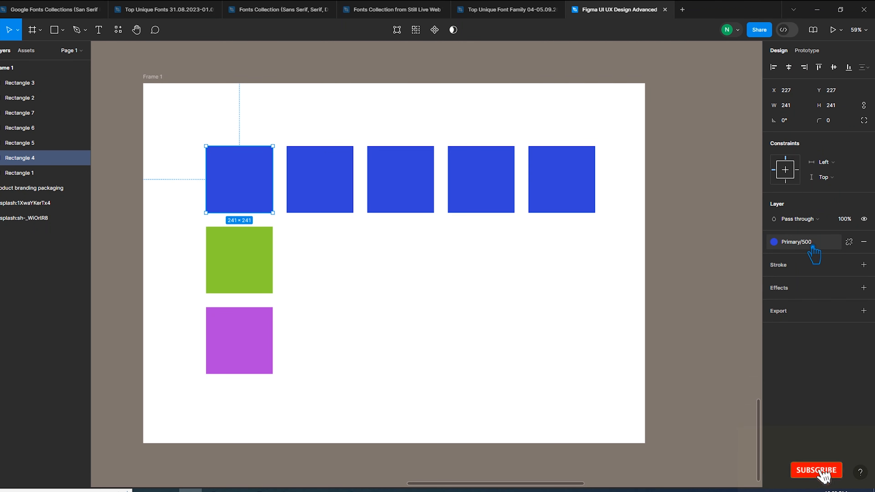
- Darken the second blue square by setting the blue channel of its RGB fill to 185
left_click(322, 205)
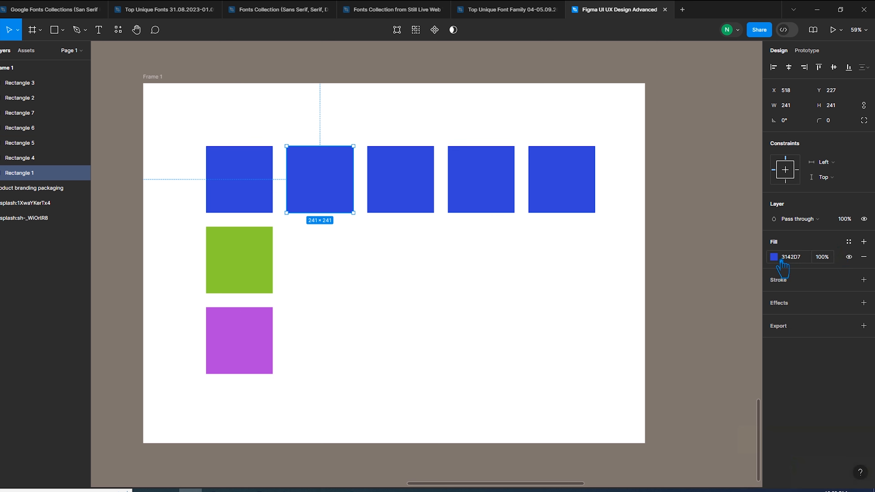
left_click(774, 257)
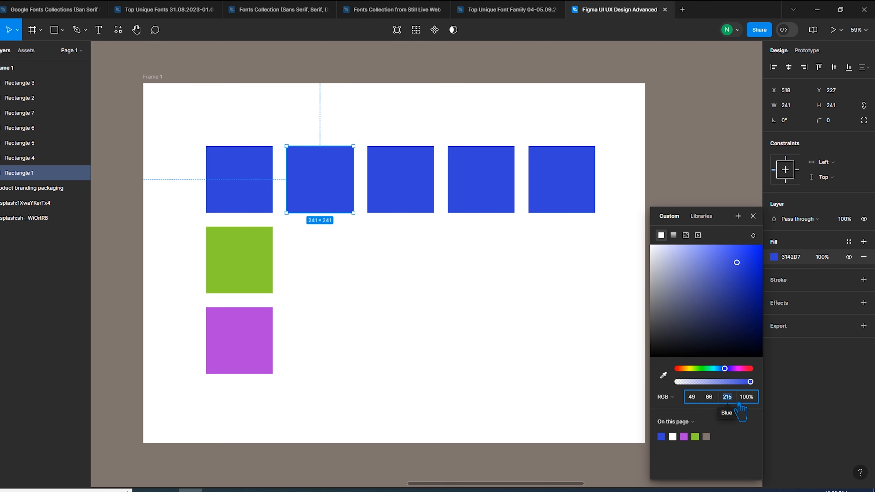
key("shift+Down")
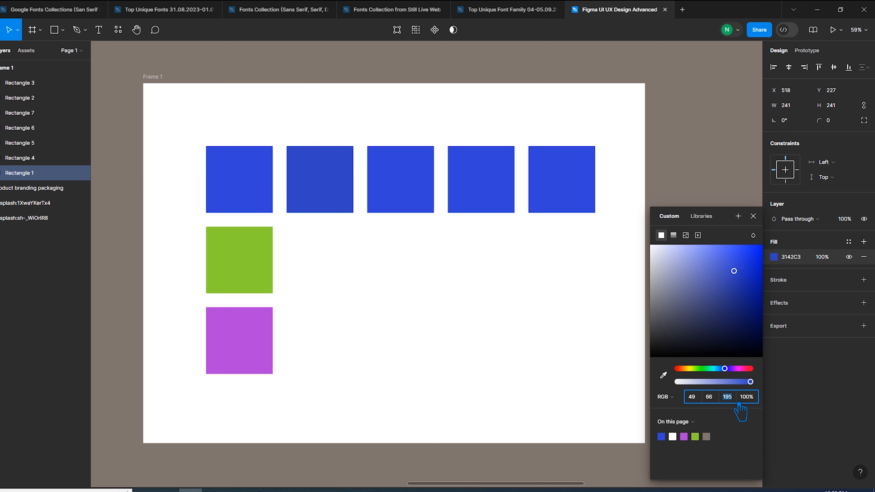
key("shift+Down")
key("shift+Down")
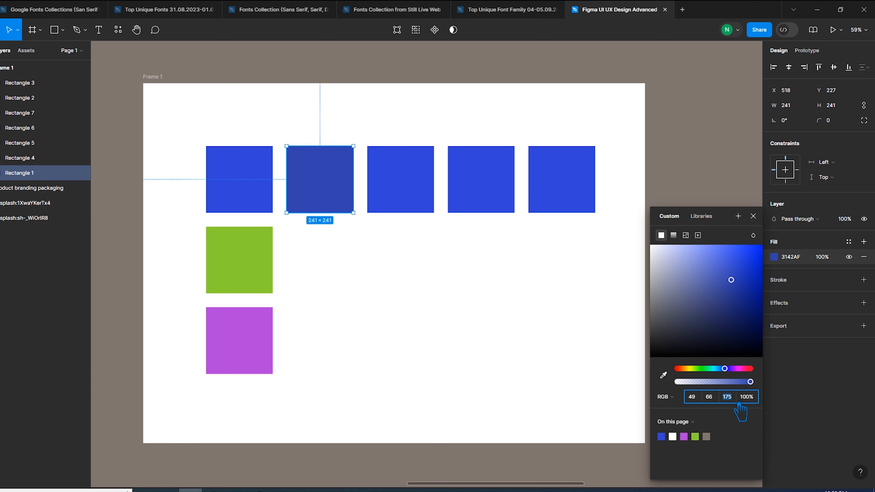
key("shift+Up")
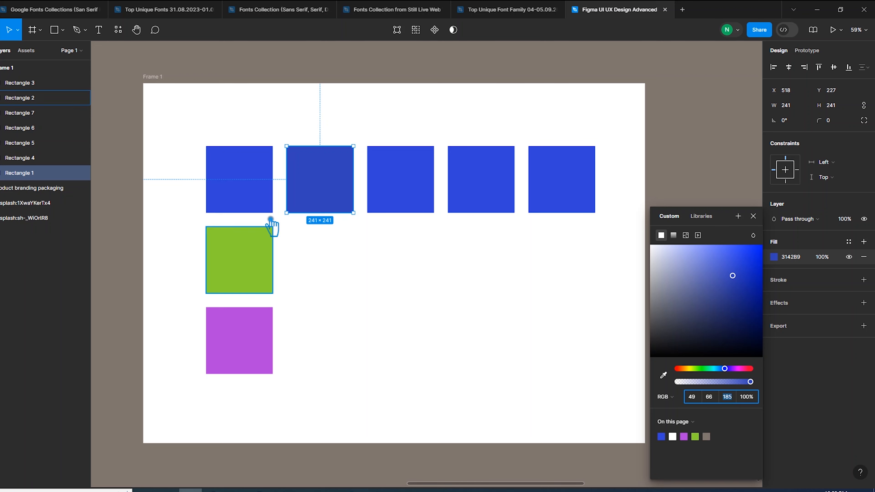
- Compare the RGB values of the first square's Primary/500 style with the fill of the second blue square
left_click(250, 195)
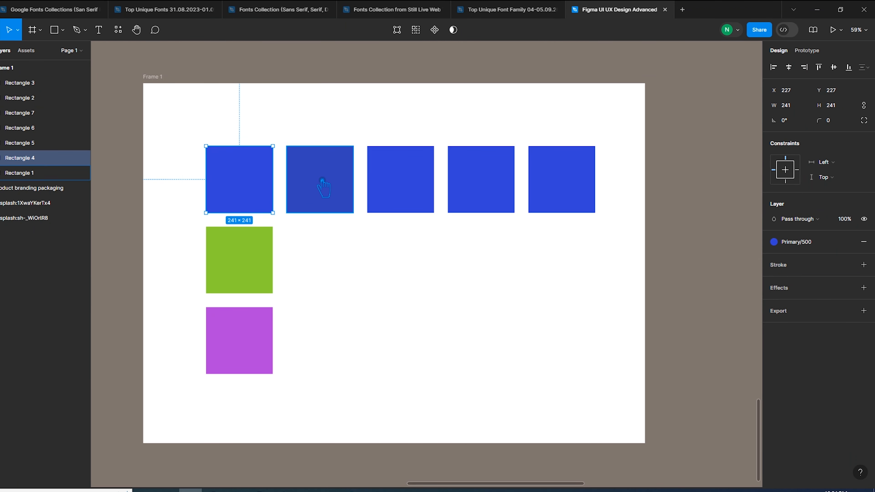
left_click(323, 191)
left_click(775, 258)
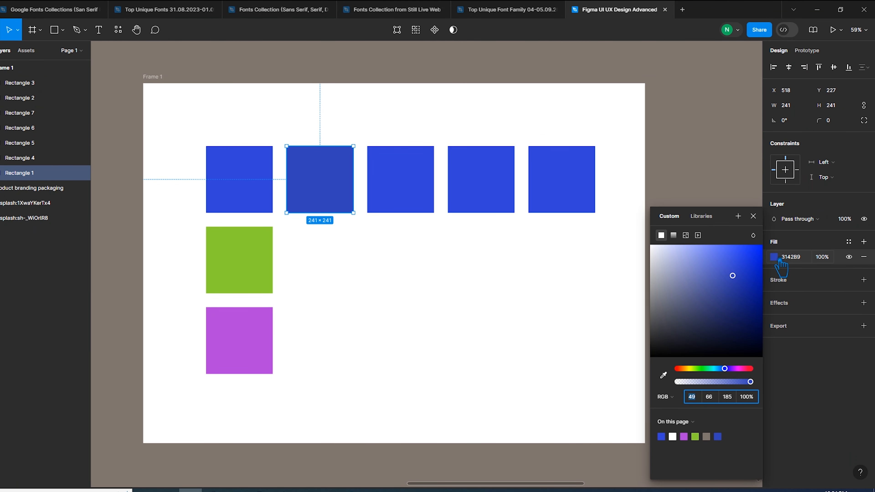
left_click(248, 199)
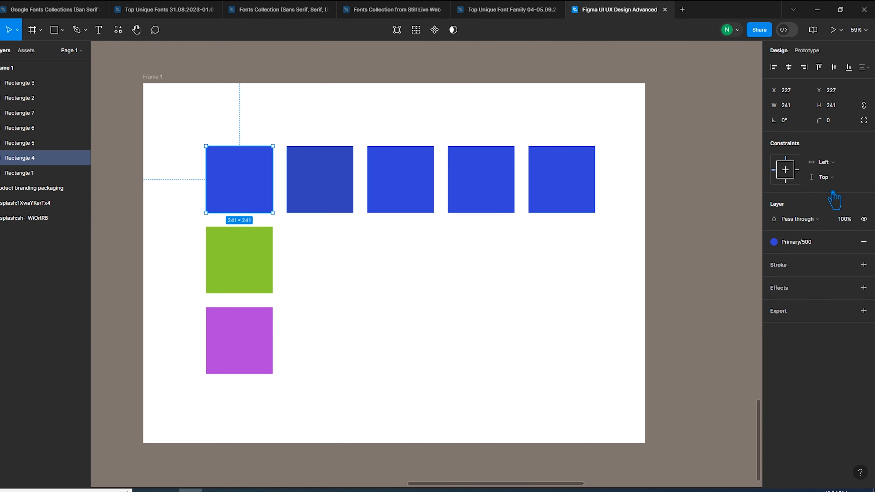
left_click(806, 245)
left_click(740, 319)
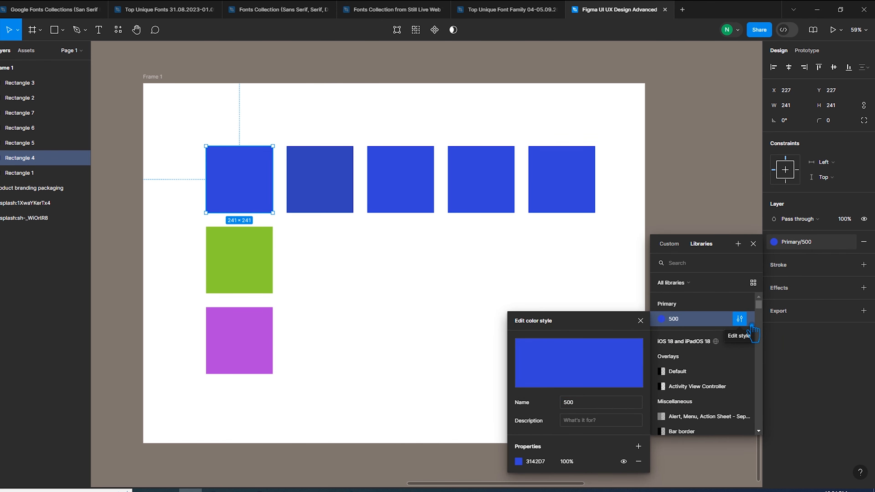
left_click(739, 319)
left_click(739, 319)
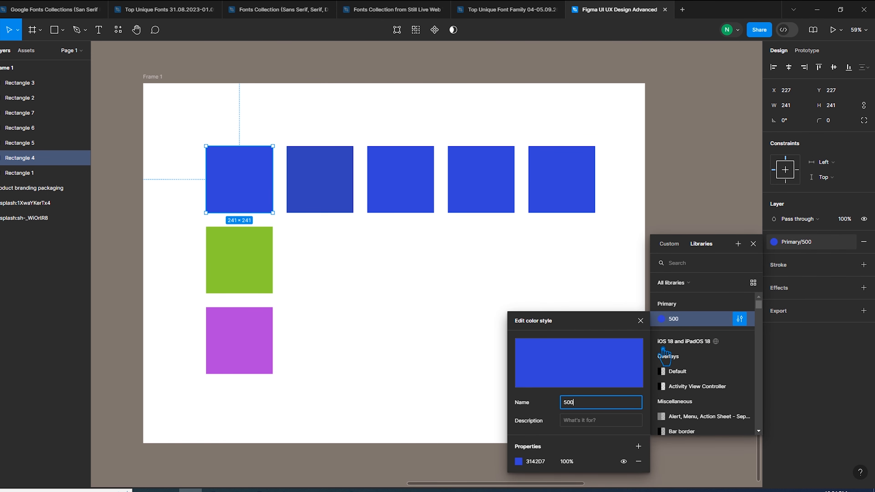
left_click(521, 462)
left_click(471, 397)
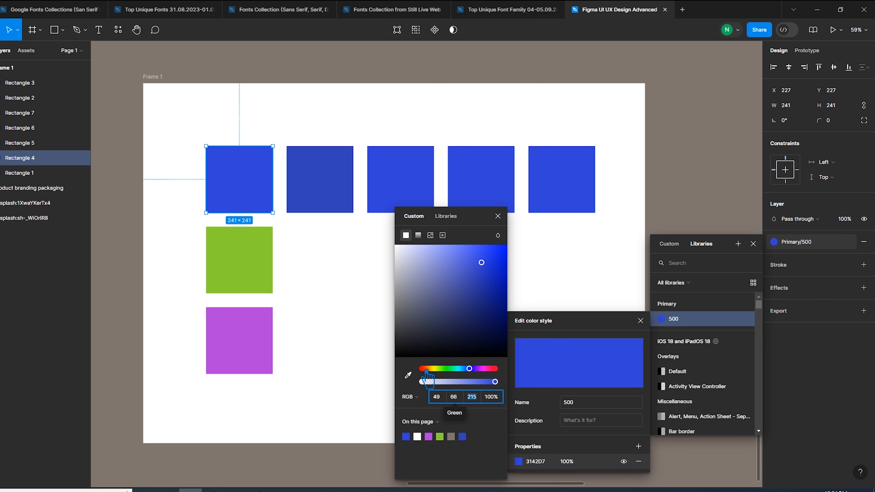
- Darken the second blue square by setting the blue channel of its RGB fill to 175
left_click(317, 202)
left_click(775, 257)
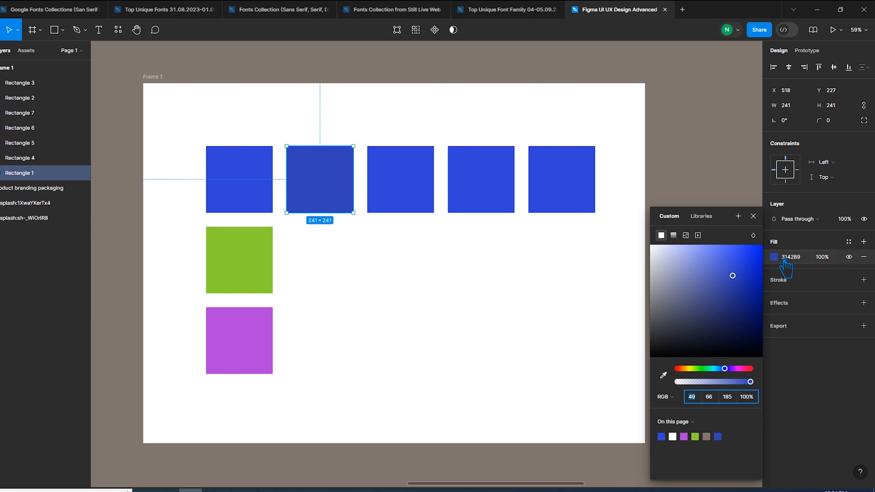
left_click(733, 399)
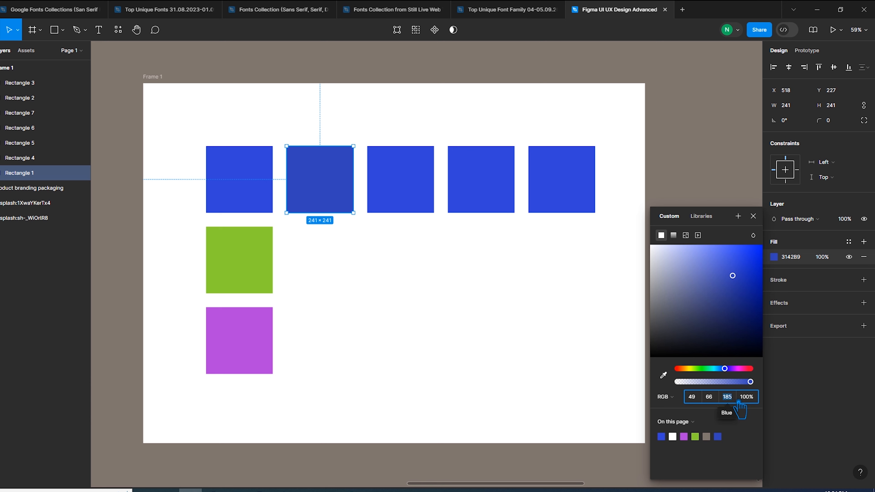
type("175")
key("Return")
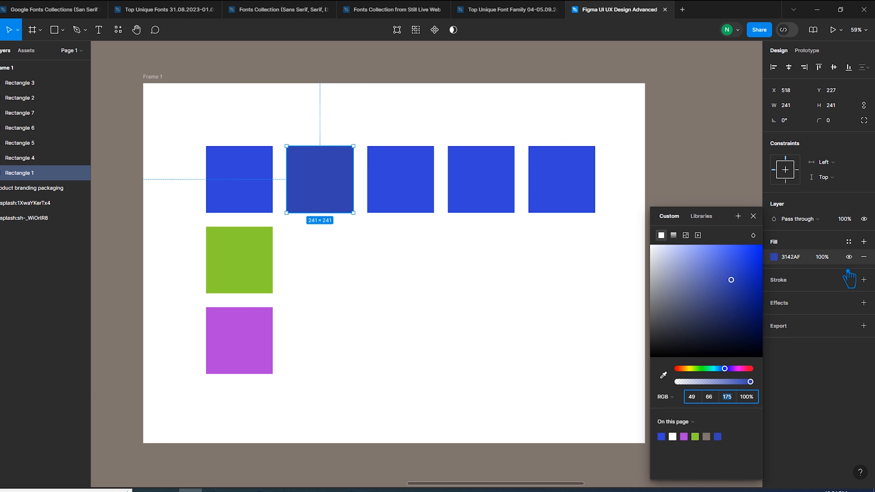
left_click(822, 388)
- Create a color style named Primary/700 from the fill of the second blue square
left_click(848, 242)
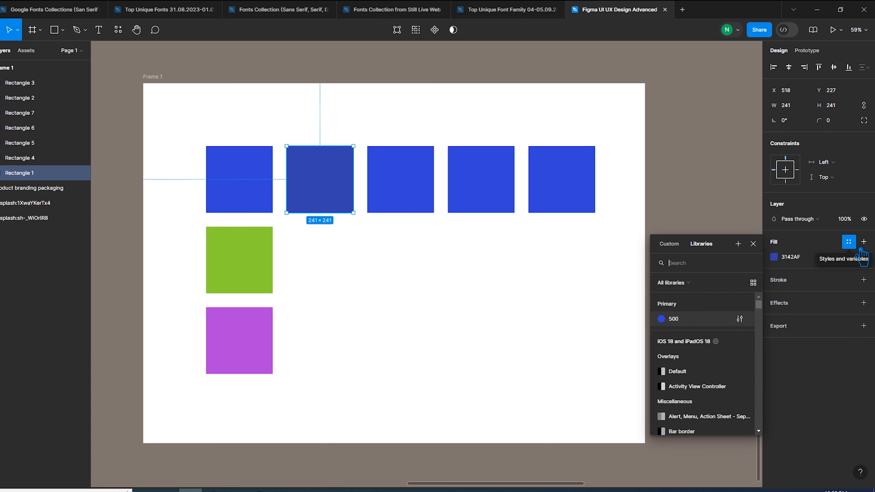
left_click(737, 244)
type("Primary/700")
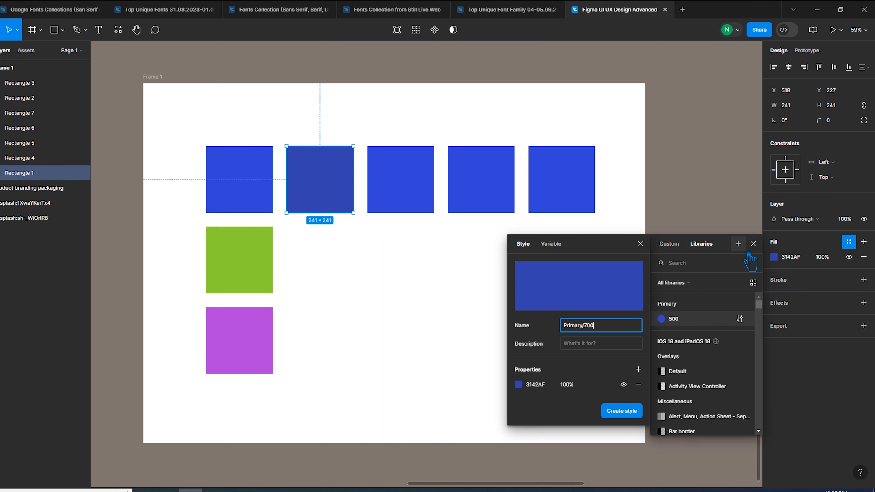
key("Return")
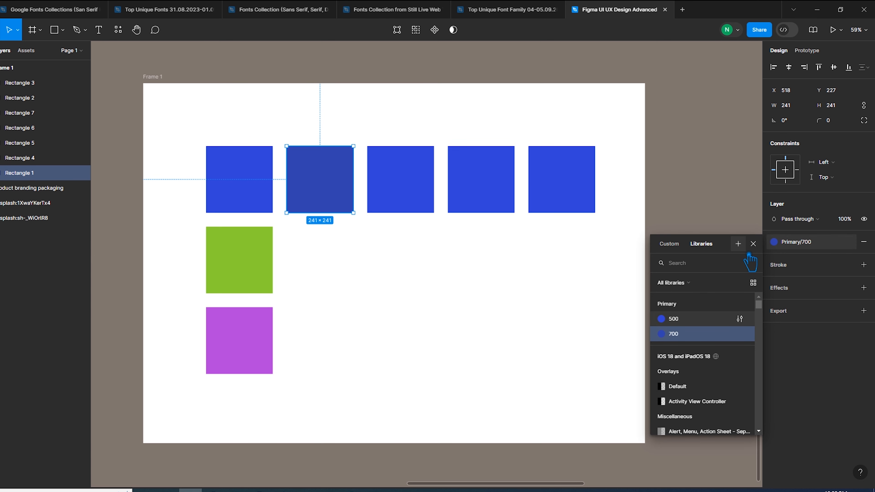
- Fill the third, fourth and fifth blue squares with the color sampled from the second square
left_click(416, 182)
left_click_drag(524, 261, 403, 168)
left_click(536, 226)
left_click_drag(589, 234, 415, 153)
key("i")
left_click(322, 177)
- Darken only the third blue square by setting the blue channel of its RGB fill to 145
left_click(410, 240)
left_click_drag(424, 236, 371, 170)
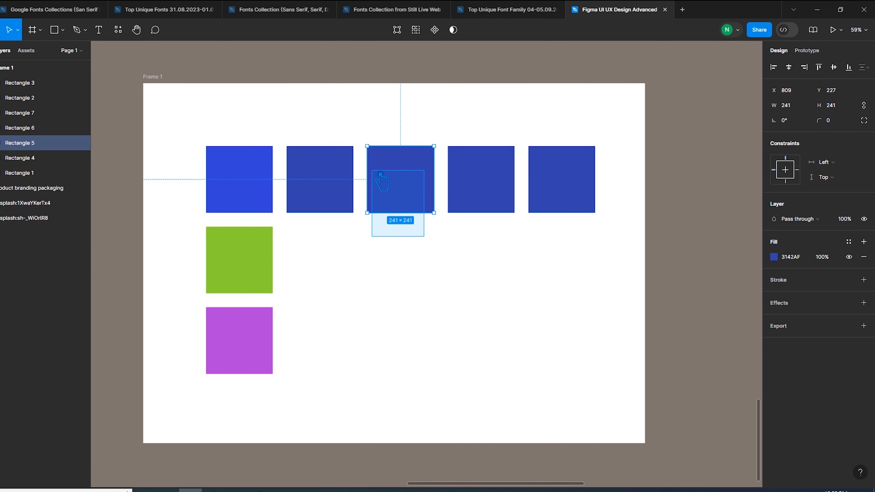
left_click(775, 257)
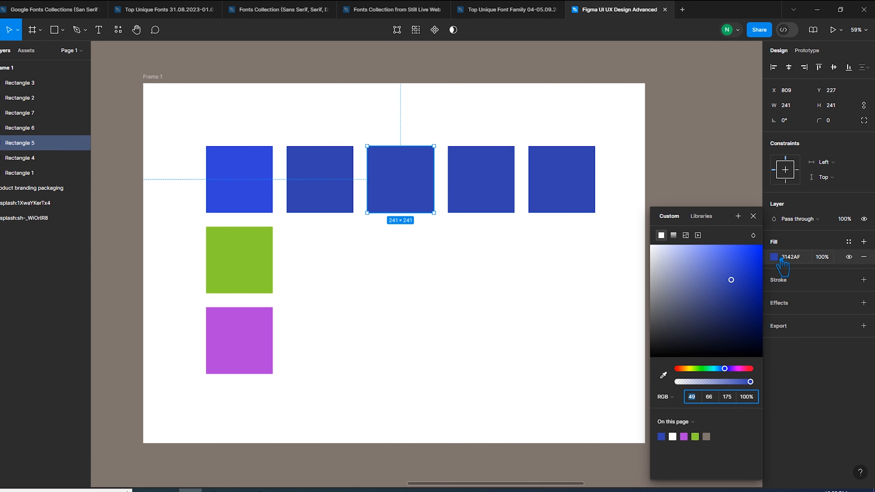
key("Tab")
key("Tab")
key("shift+Down")
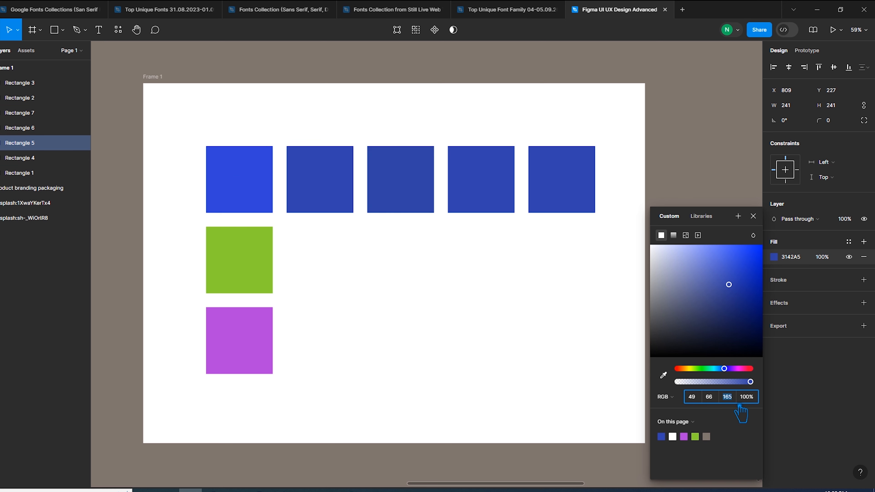
key("shift+Down")
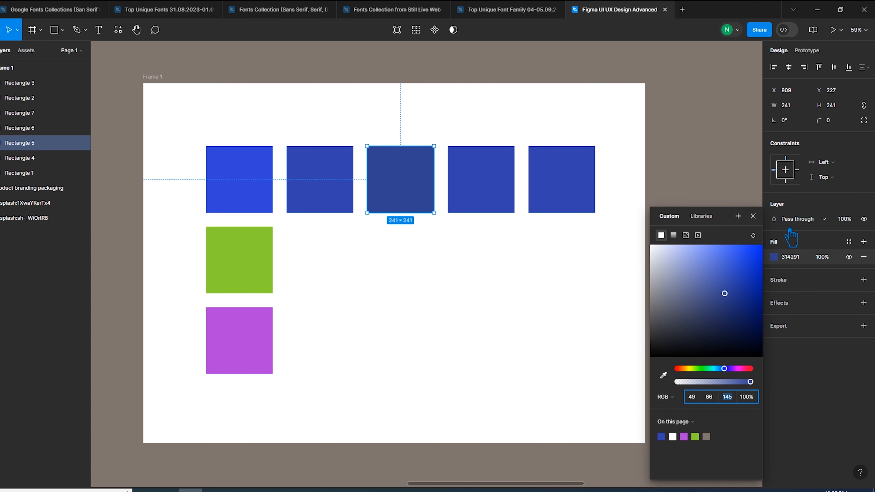
left_click(738, 216)
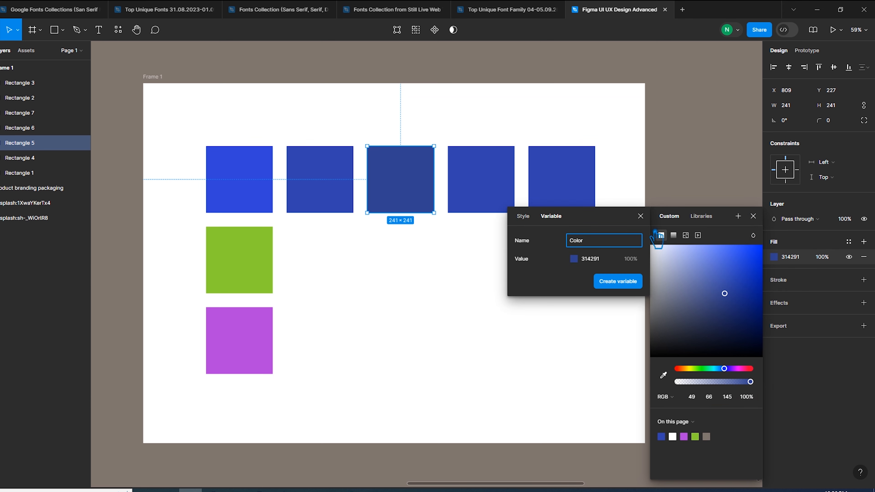
left_click(641, 216)
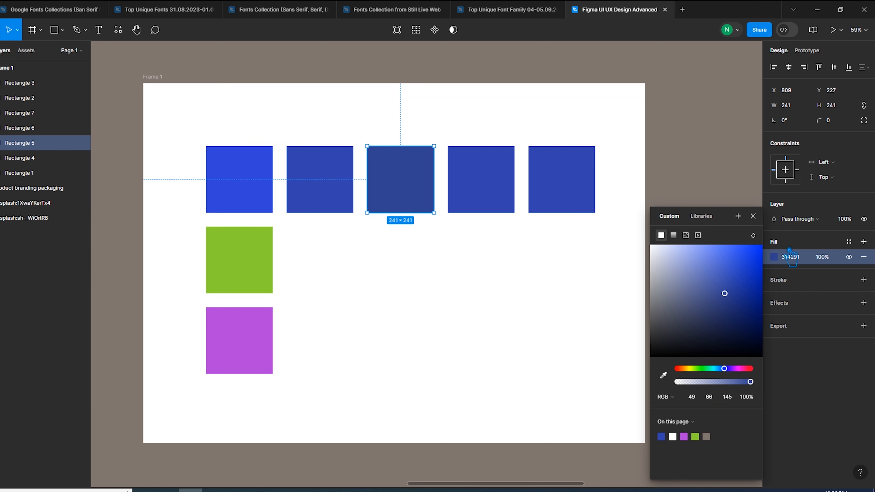
left_click(738, 216)
left_click(641, 216)
left_click(853, 378)
- Create a color style named Primary/900 from the third square's fill and view it in the style library
left_click(774, 257)
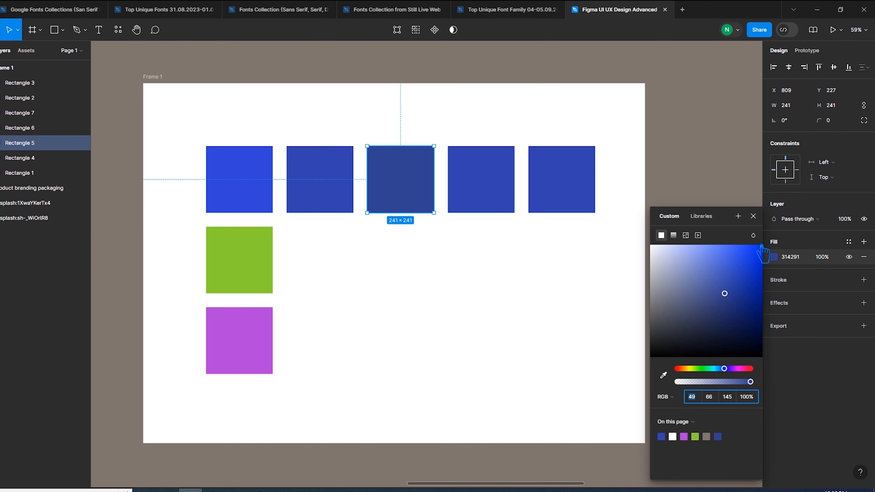
left_click(738, 216)
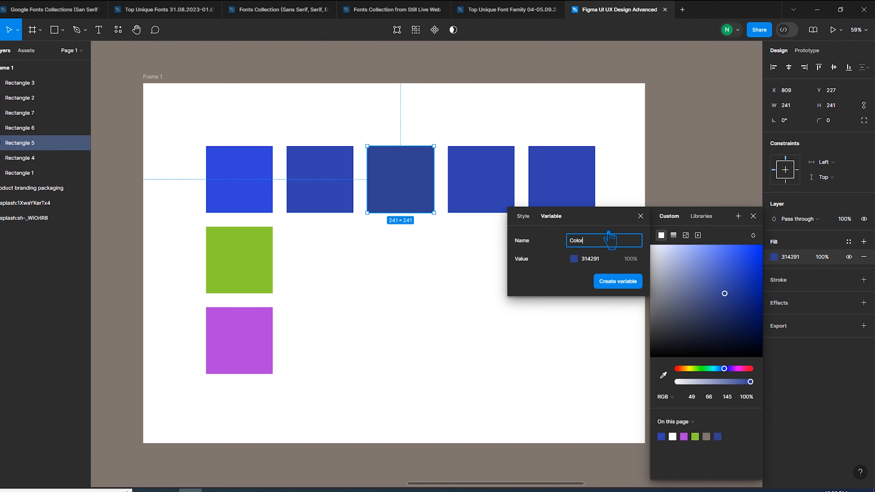
left_click(530, 219)
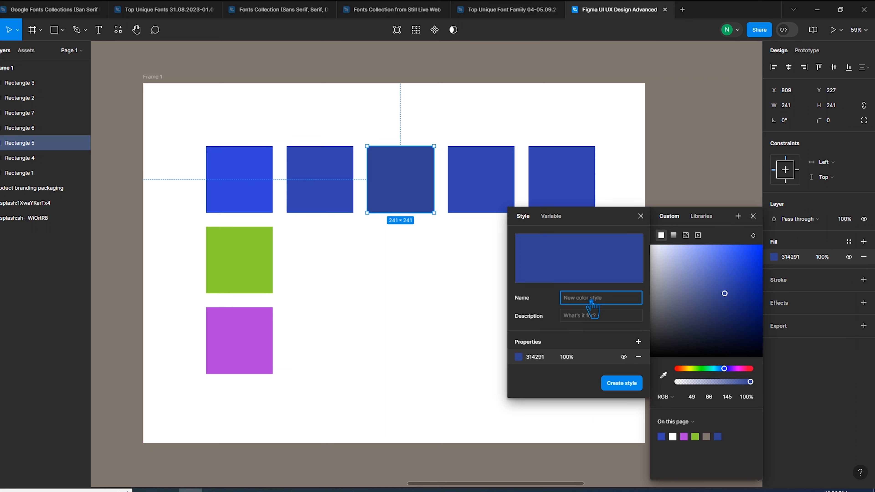
type("Primary/900")
key("Return")
left_click(821, 245)
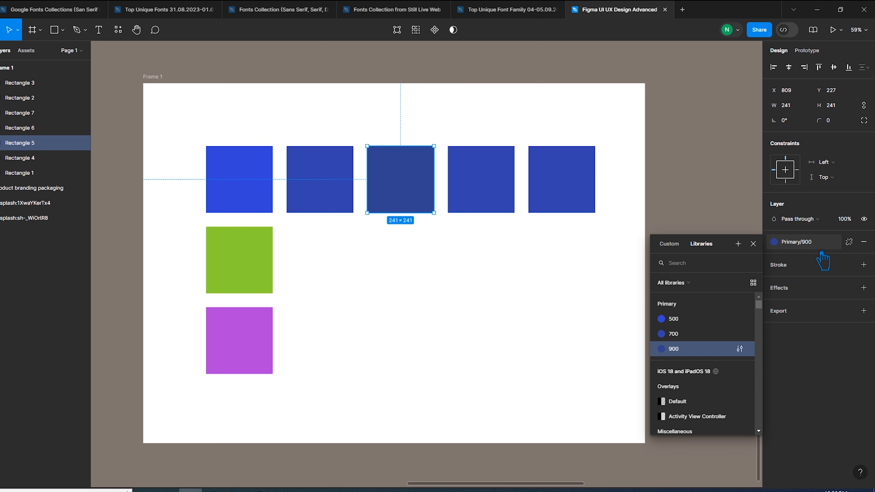
- Match the last two blue squares to the third square's color, and set the fourth square's RGB blue channel to 115
left_click_drag(564, 242, 502, 179)
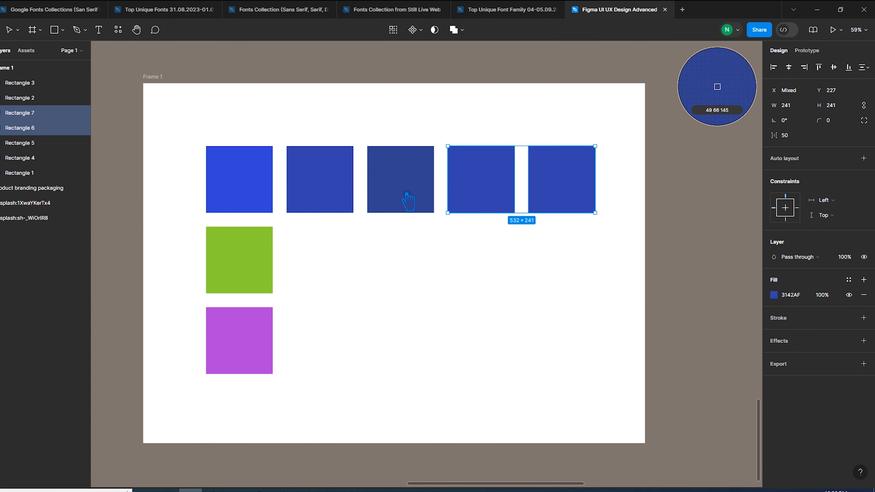
left_click_drag(496, 247, 481, 203)
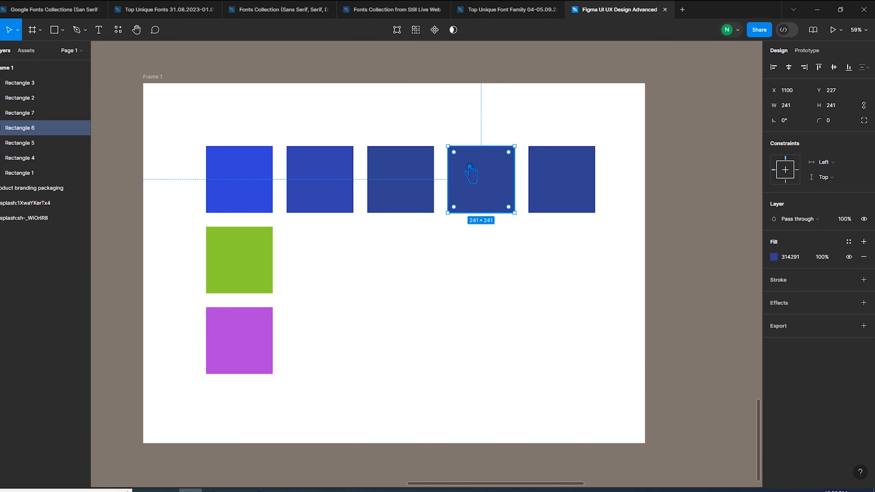
left_click(774, 257)
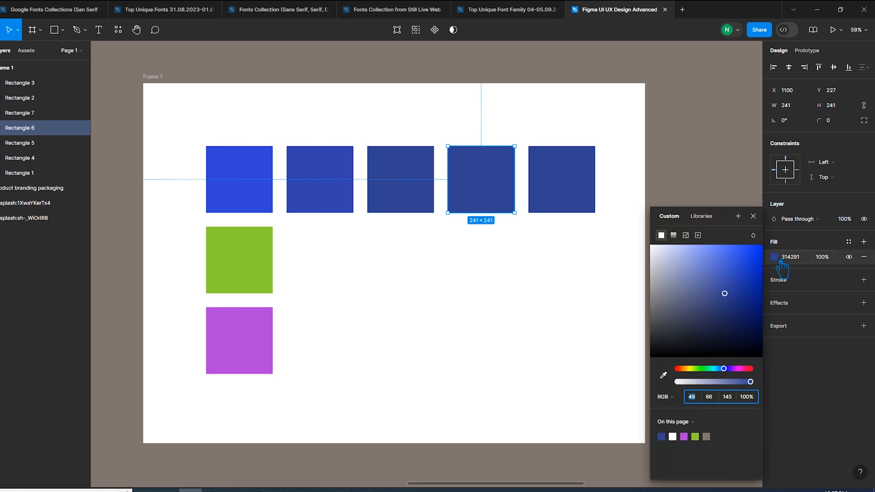
left_click(734, 400)
type("125")
key("Return")
key("shift+Down")
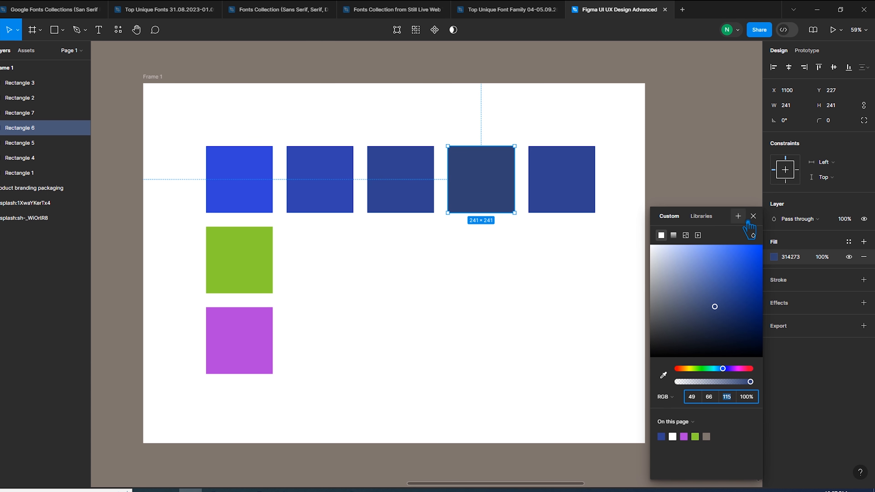
left_click(754, 216)
- Create a color style named Primary/1100 from the fill of the fourth blue square
left_click(783, 261)
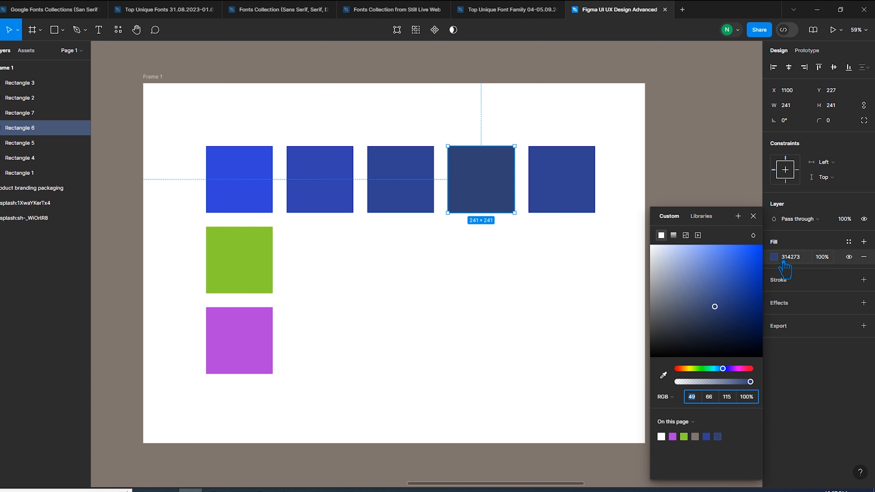
left_click(738, 216)
left_click(522, 216)
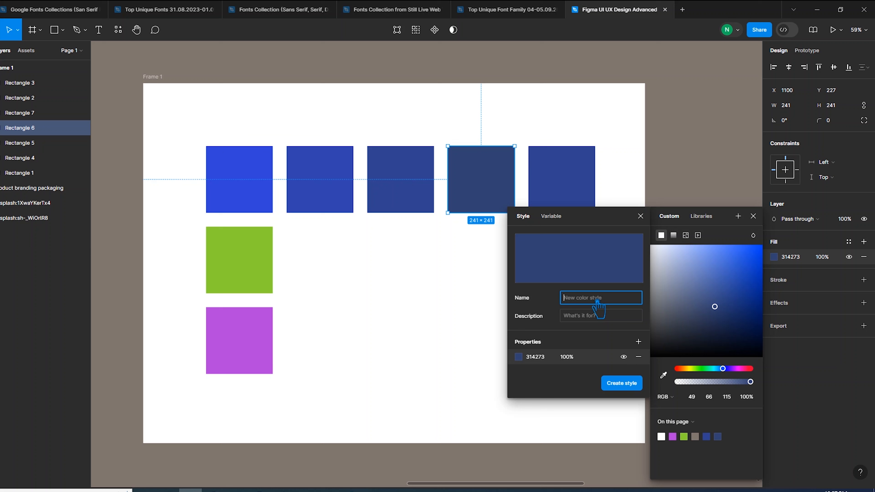
type("Primary/100")
left_click(630, 383)
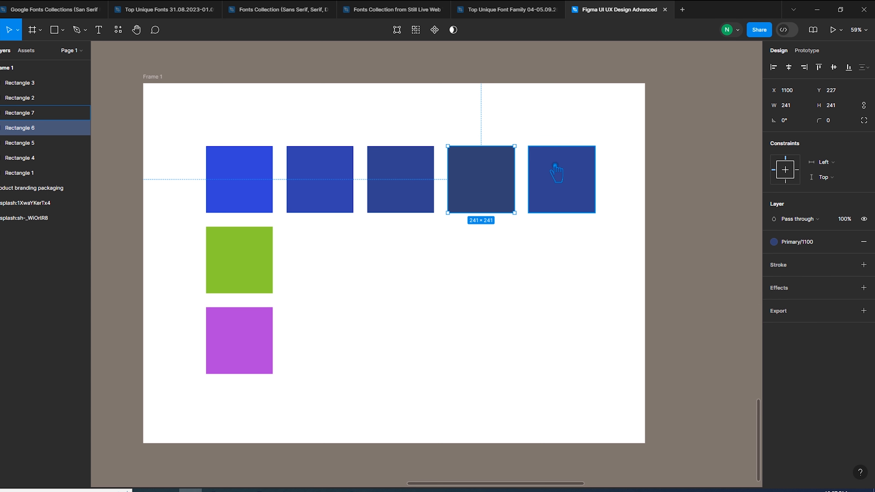
- Fill the fifth square with the color sampled from the fourth square and set its RGB blue channel to 85
left_click(556, 172)
key("i")
left_click(513, 207)
left_click(773, 256)
left_click(728, 399)
type("85")
key("Return")
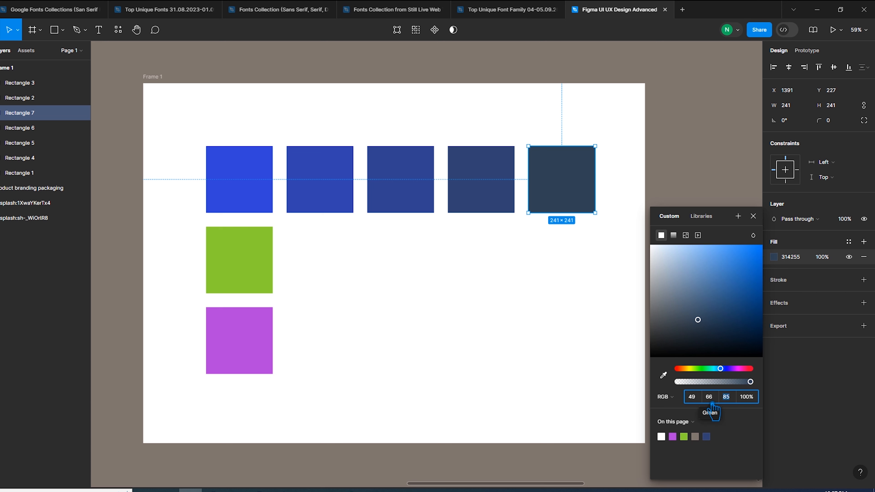
- Create a color style named Primary/1100 from the fifth square's fill, then deselect the square
left_click(738, 216)
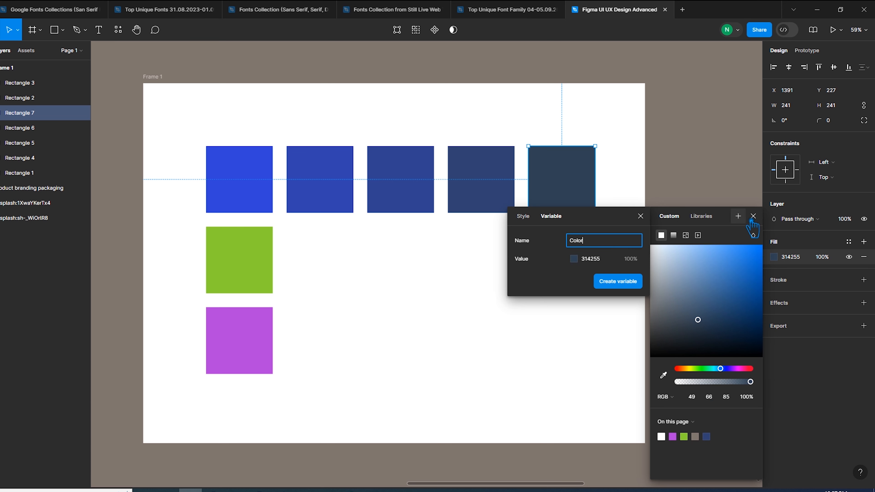
left_click(528, 222)
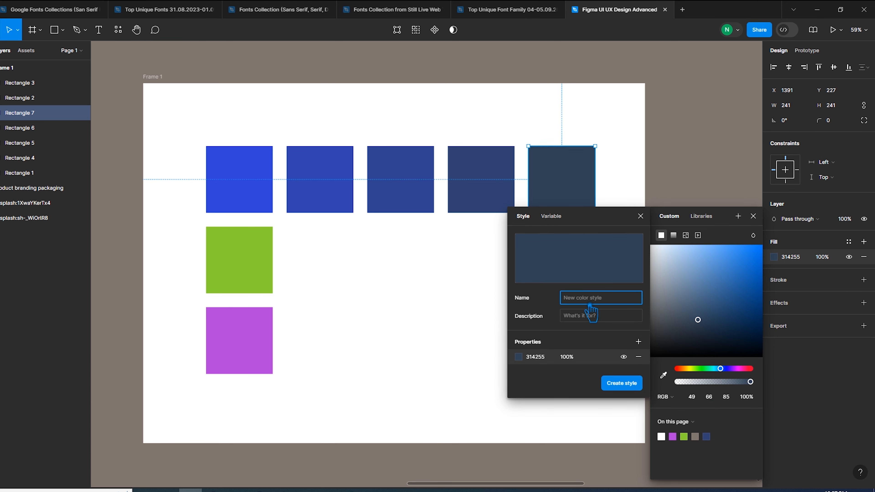
type("Primary/1100")
left_click(624, 386)
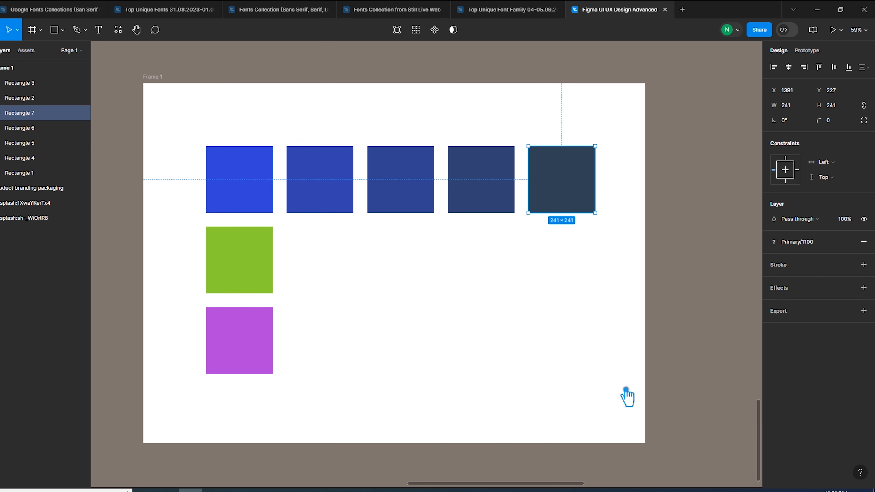
left_click(565, 346)
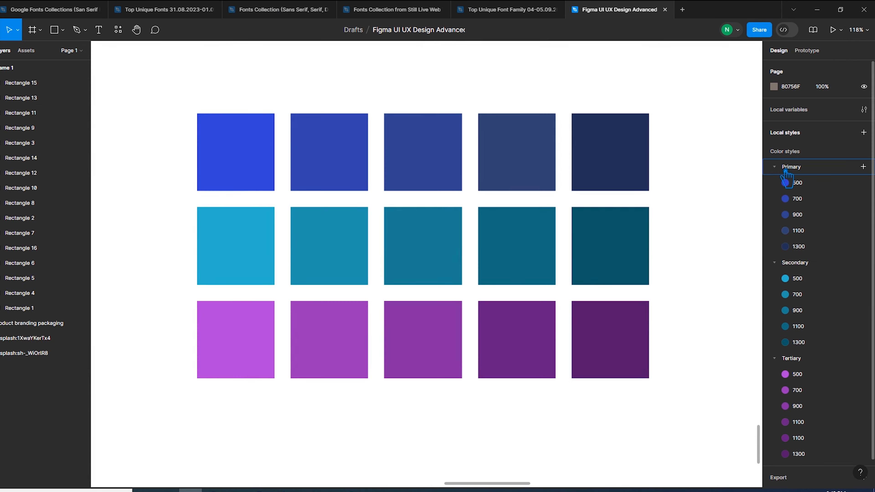
- Collapse the Primary and Secondary groups in the list of local color styles
left_click(789, 167)
left_click(792, 182)
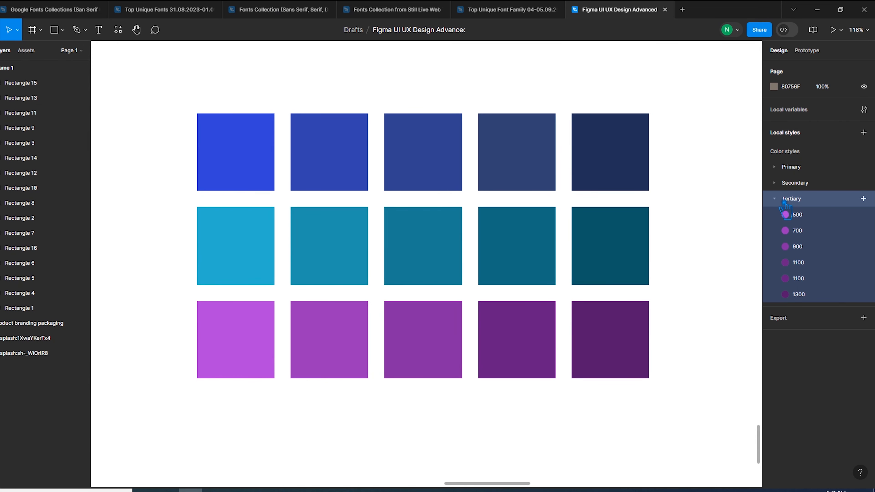
- Collapse the Tertiary group and expand the Primary, Secondary and Tertiary groups to review their color styles
left_click(784, 203)
left_click(788, 167)
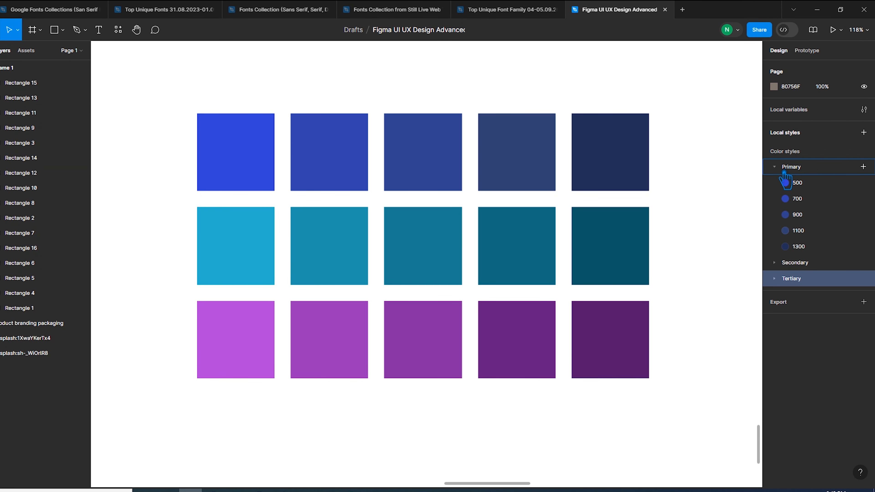
left_click(786, 265)
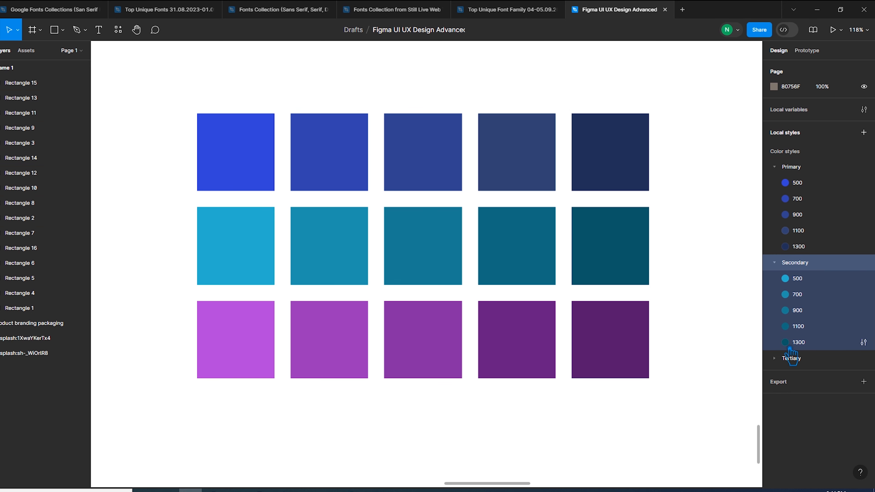
left_click(784, 360)
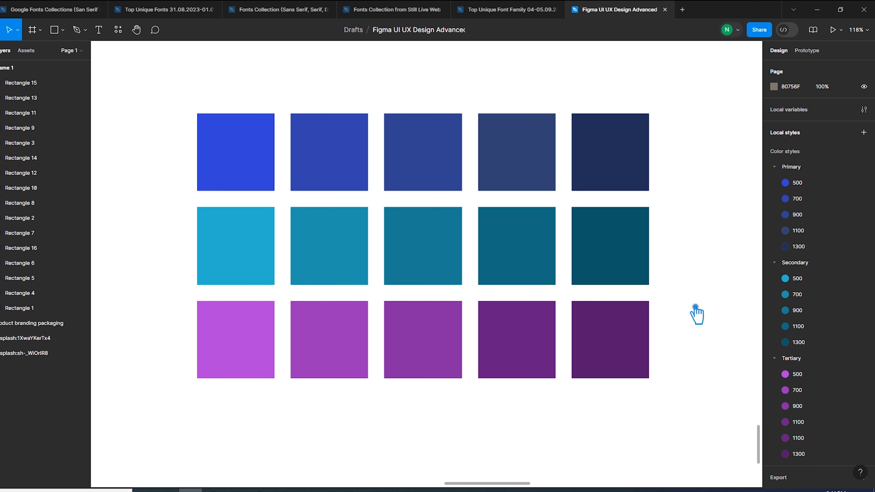
- Group the five ungrouped blue color styles, 500 to 1300, into a new folder named Primary
left_click(808, 167)
left_click(808, 236, "shift")
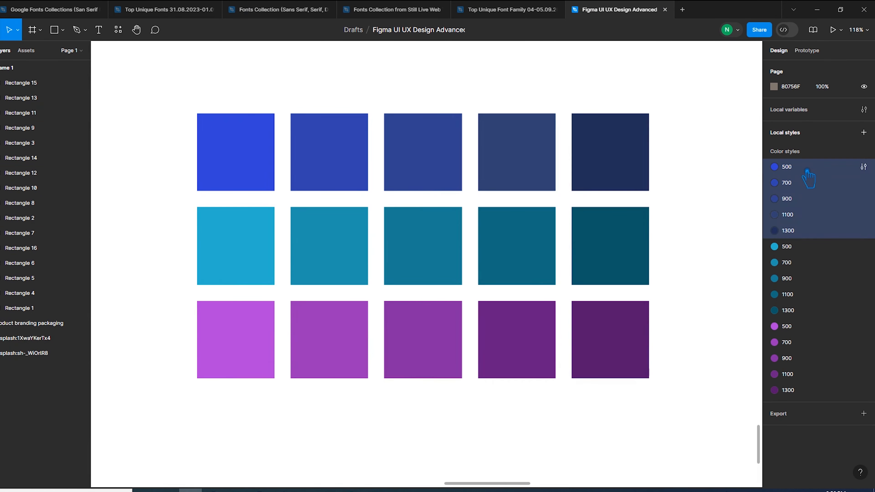
right_click(807, 169)
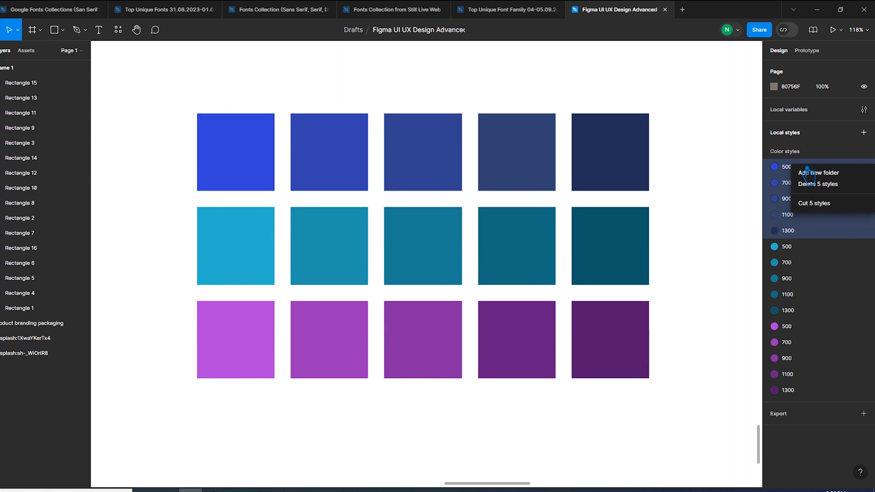
left_click(832, 177)
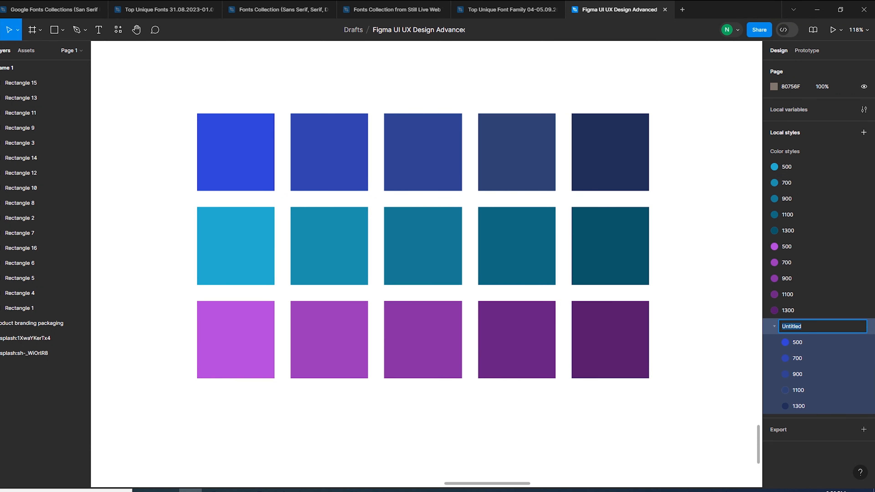
type("p")
- Group the five ungrouped teal color styles, 500 to 1300, into a new folder named Secondary
left_click(804, 236)
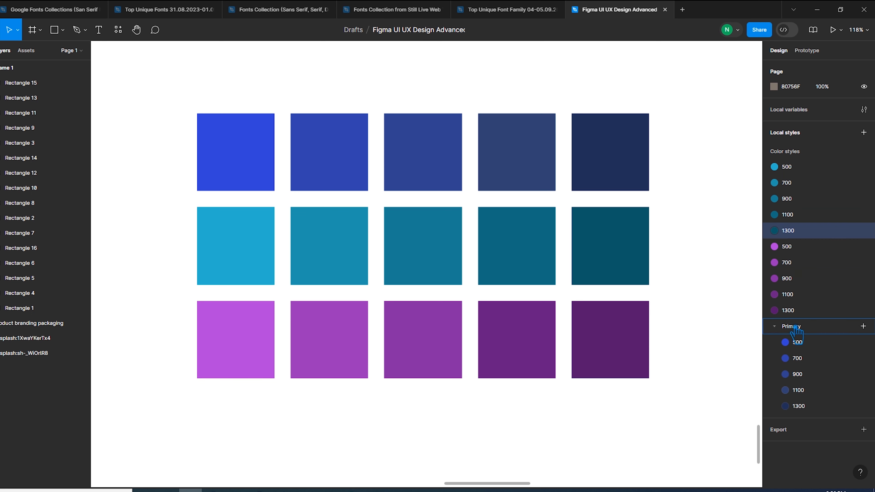
left_click(806, 169, "shift")
right_click(806, 170)
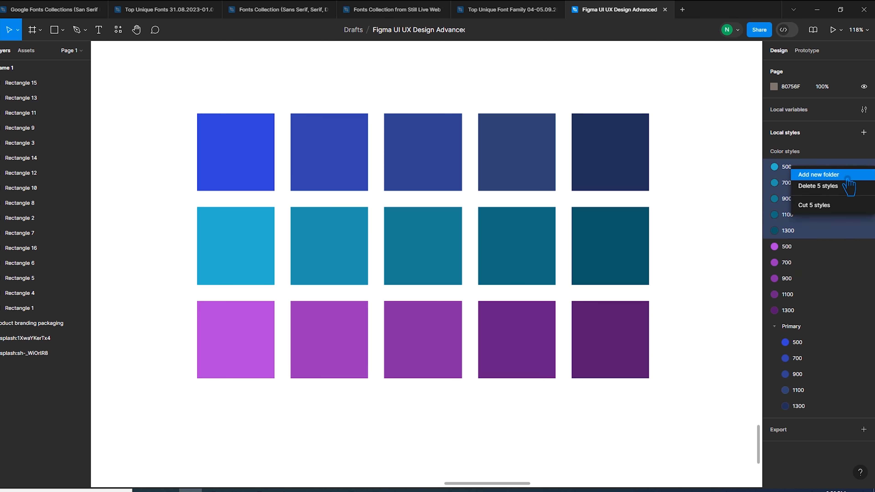
left_click(818, 174)
type("Secondary")
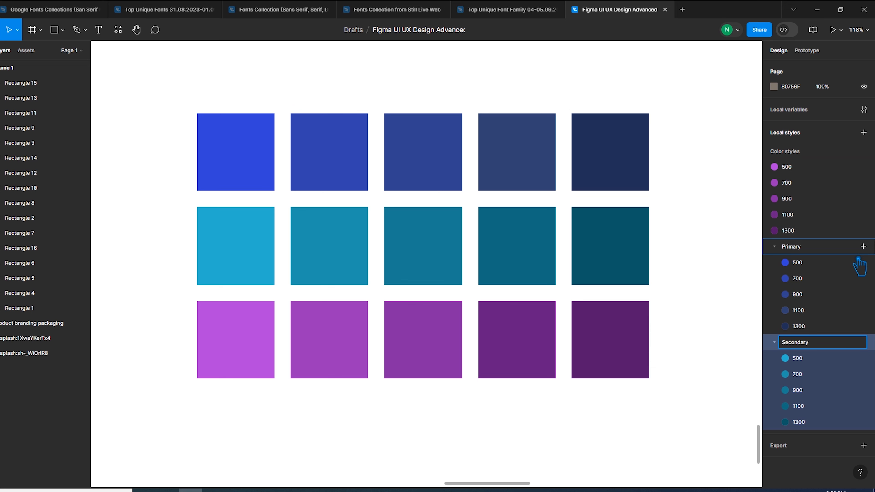
left_click(724, 318)
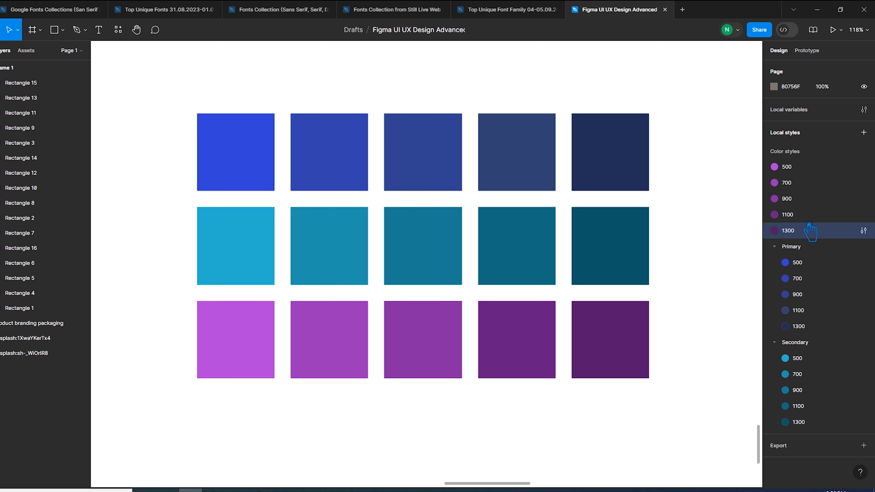
- Group the five ungrouped purple color styles, 500 to 1300, into a new folder named Tertiary
left_click(789, 167, "shift")
right_click(790, 168)
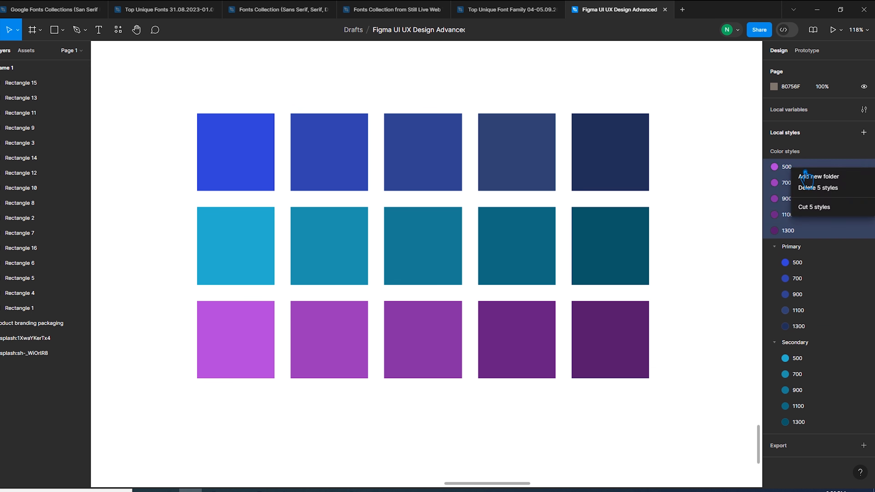
left_click(845, 178)
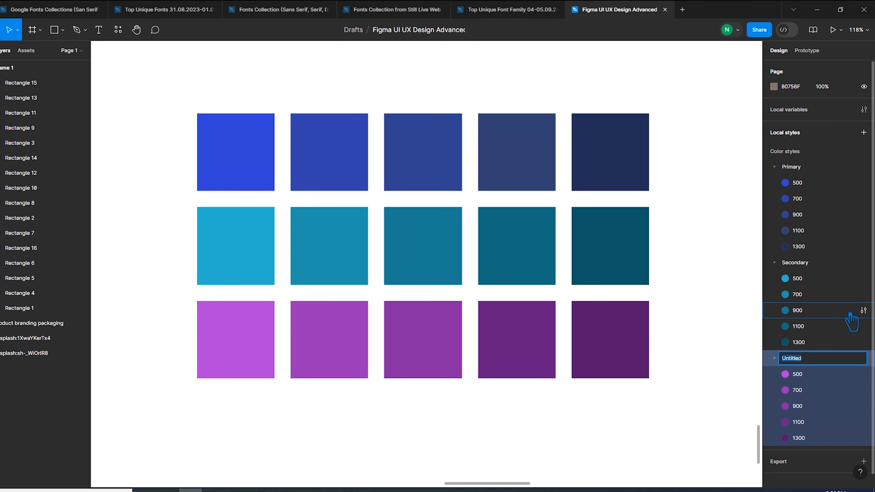
type("Tert")
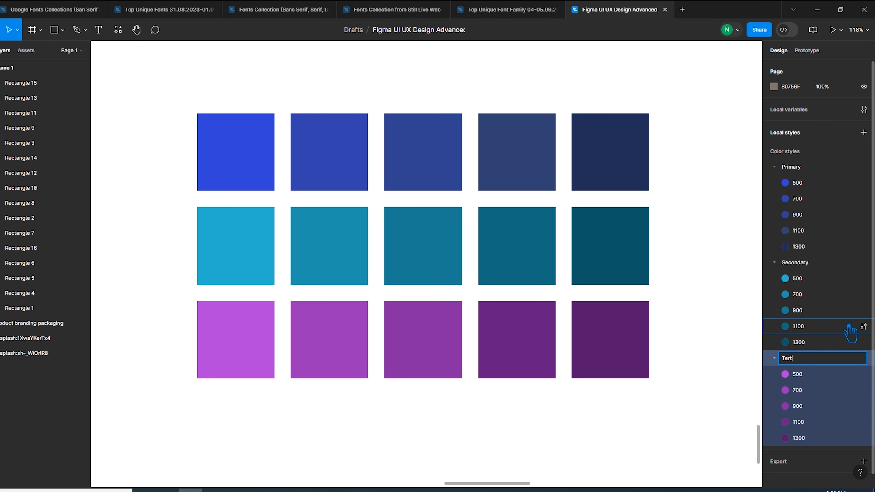
left_click(675, 312)
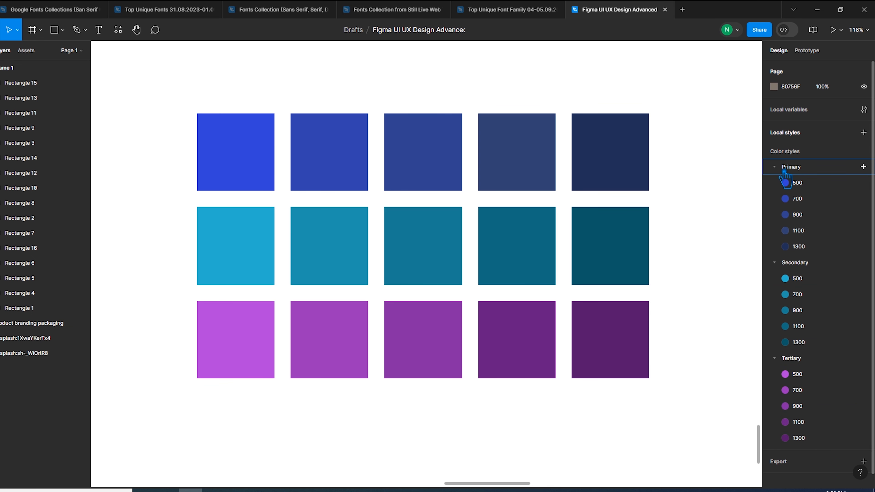
- Collapse the Primary group and select the Secondary group in the list of local color styles
left_click(774, 167)
left_click(781, 187)
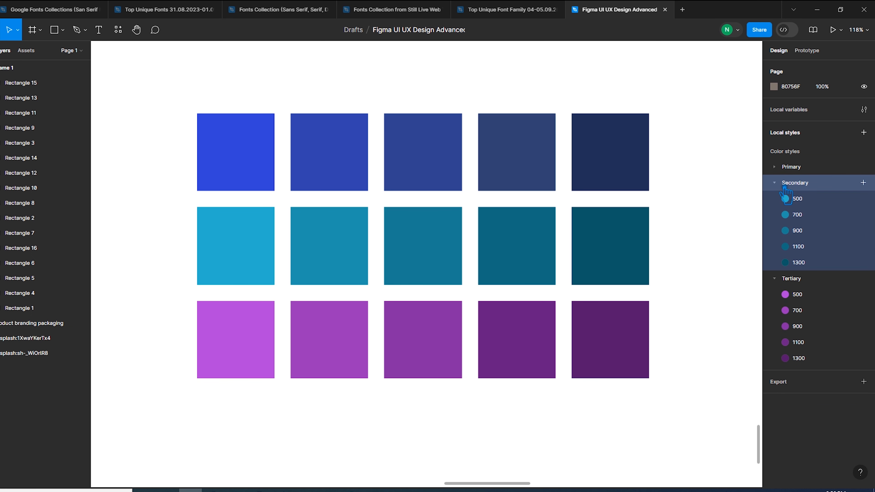